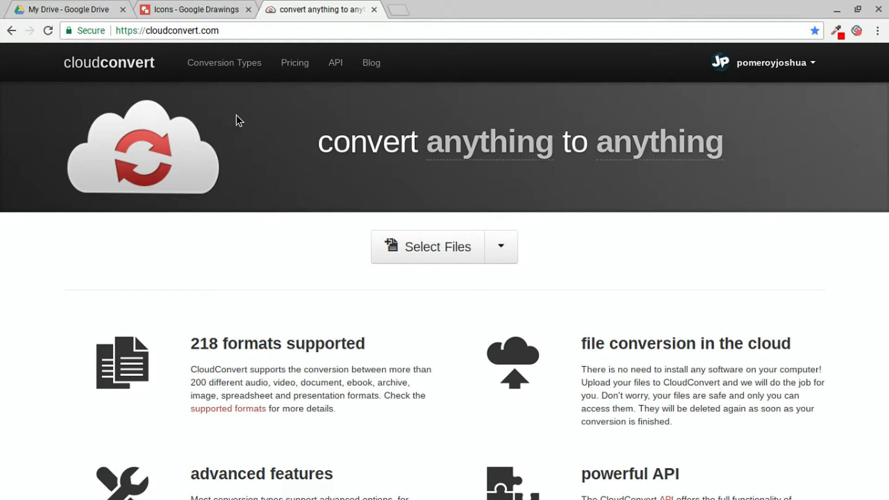
# Step: Open CloudConvert's Conversion Types page listing the supported archive formats
pyautogui.click(242, 62)
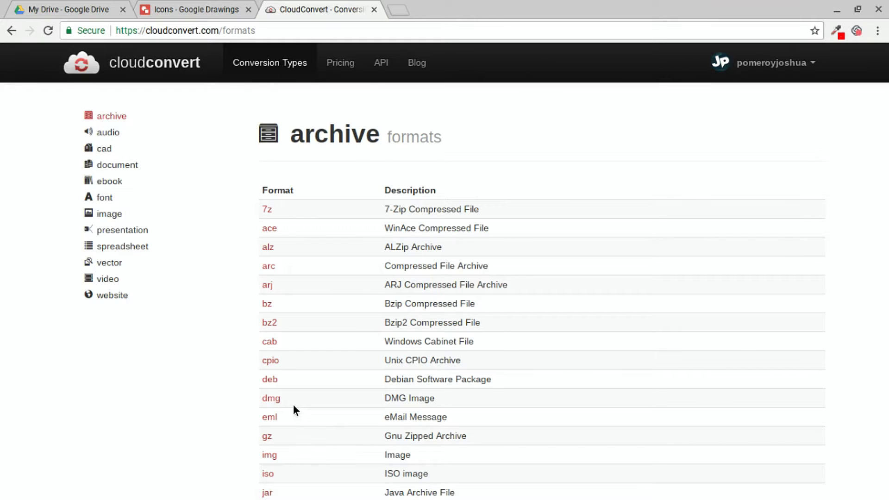
# Step: Scroll through the archive formats, then jump to the audio and cad format lists
pyautogui.scroll(-2, 294, 404)
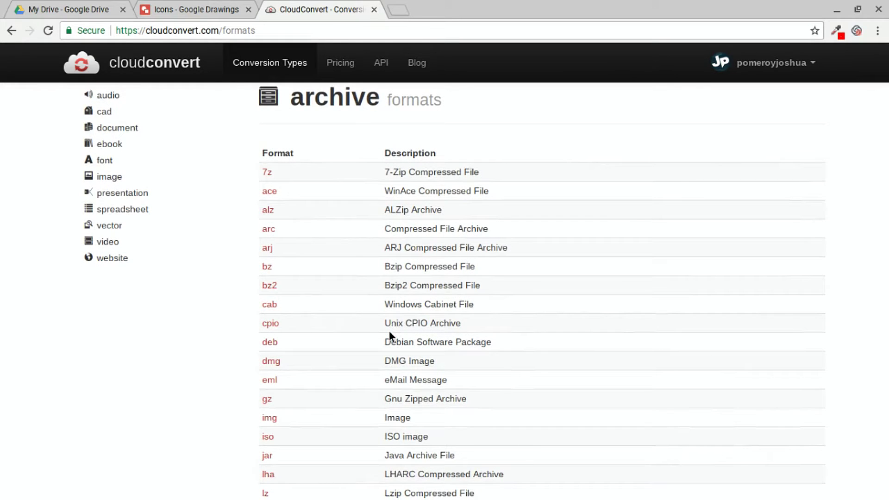
pyautogui.scroll(-5, 389, 331)
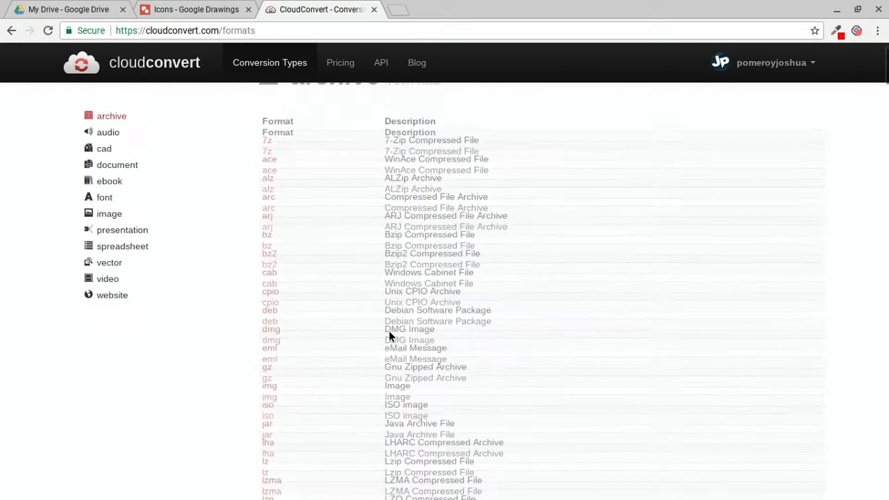
pyautogui.scroll(-5, 374, 345)
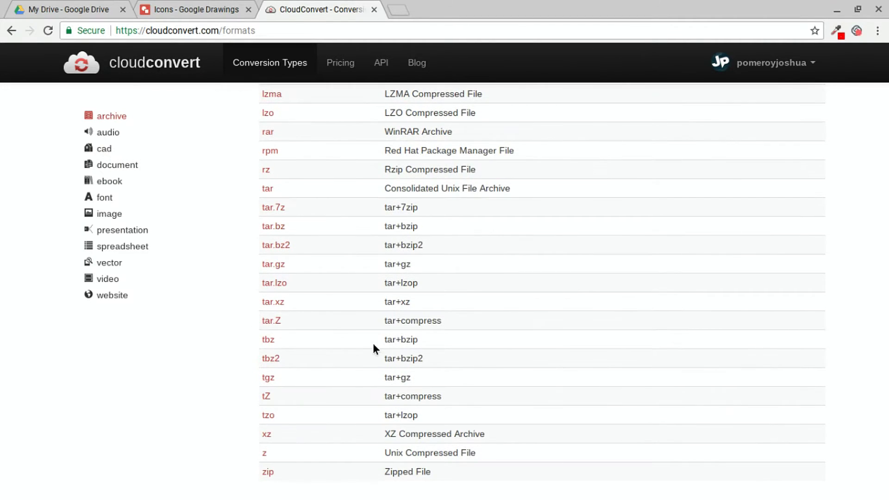
pyautogui.click(108, 132)
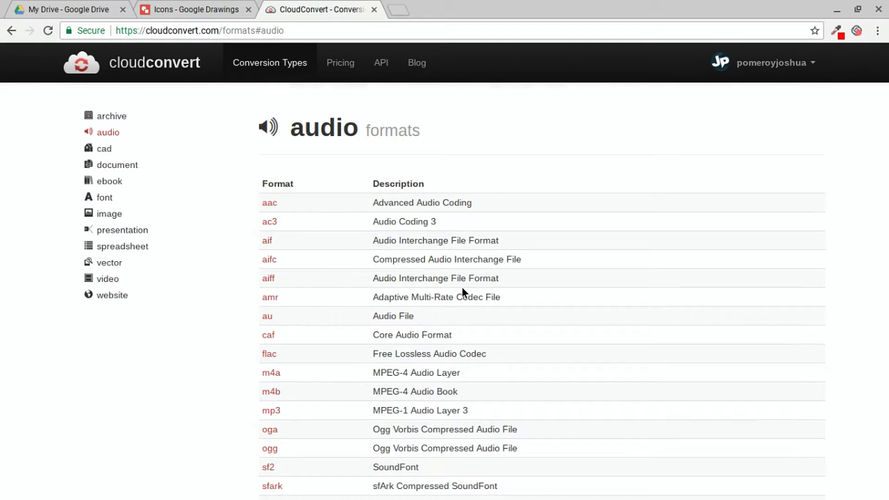
pyautogui.scroll(-2, 463, 288)
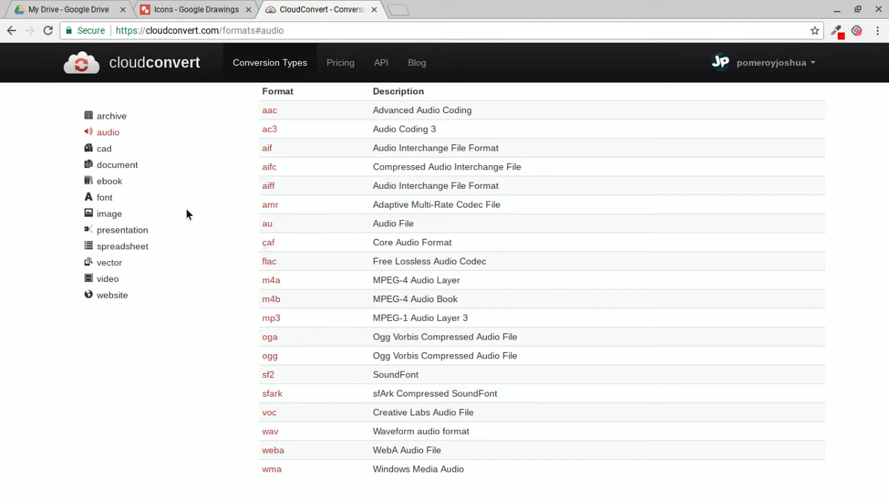
pyautogui.click(104, 148)
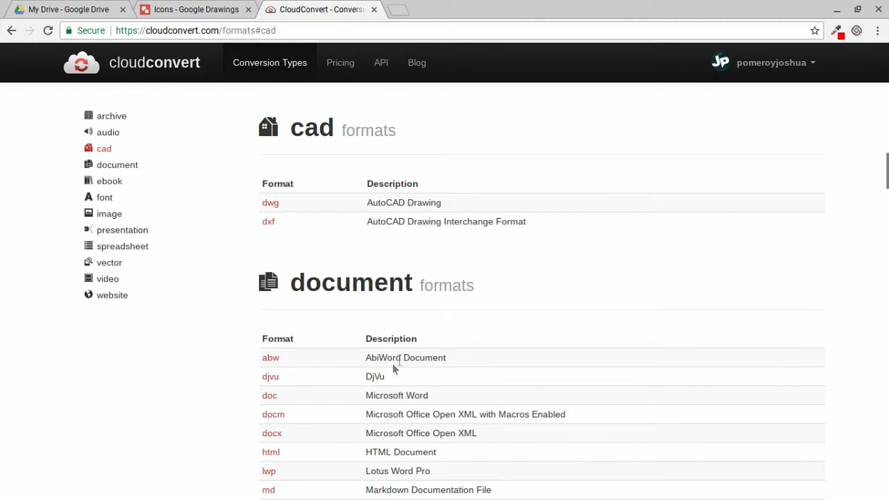
# Step: Review the document, ebook and font formats, ending on the image formats section
pyautogui.click(112, 166)
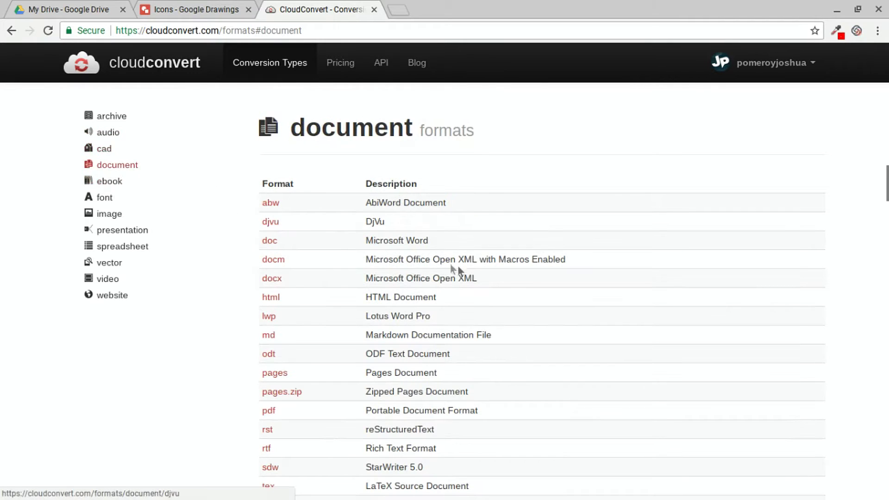
pyautogui.scroll(-1, 466, 291)
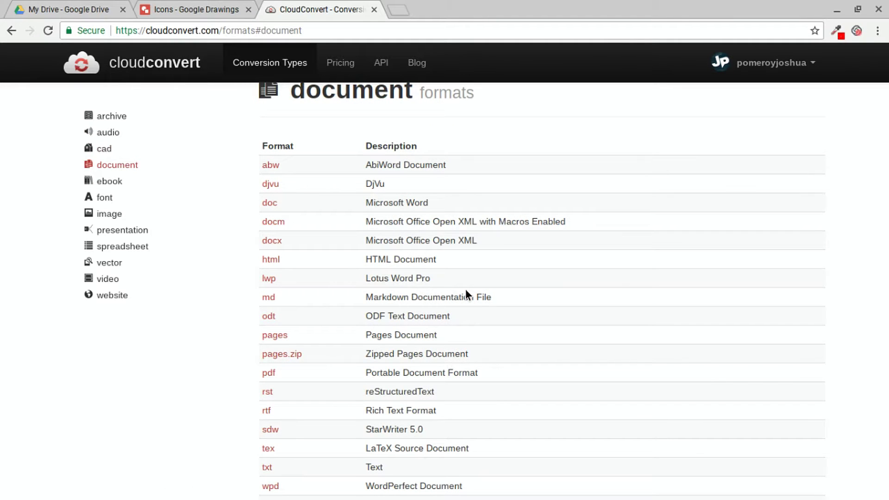
pyautogui.scroll(-2, 466, 291)
pyautogui.scroll(6, 465, 290)
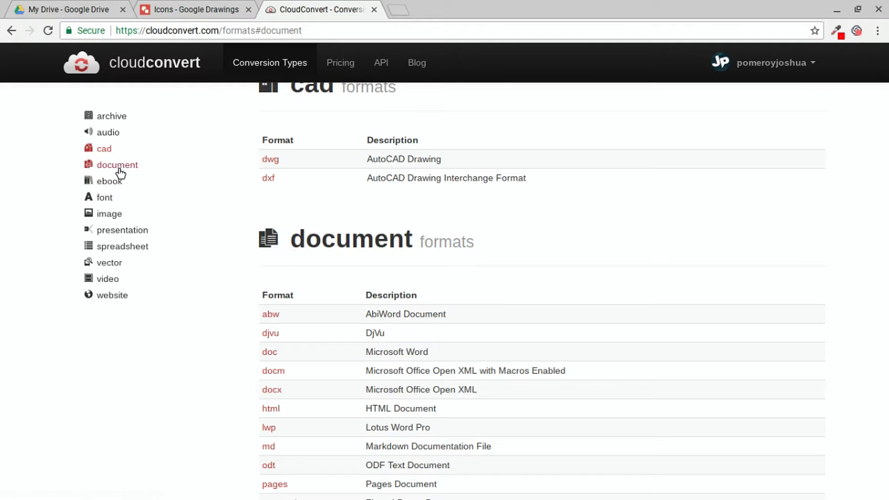
pyautogui.click(107, 183)
pyautogui.click(103, 200)
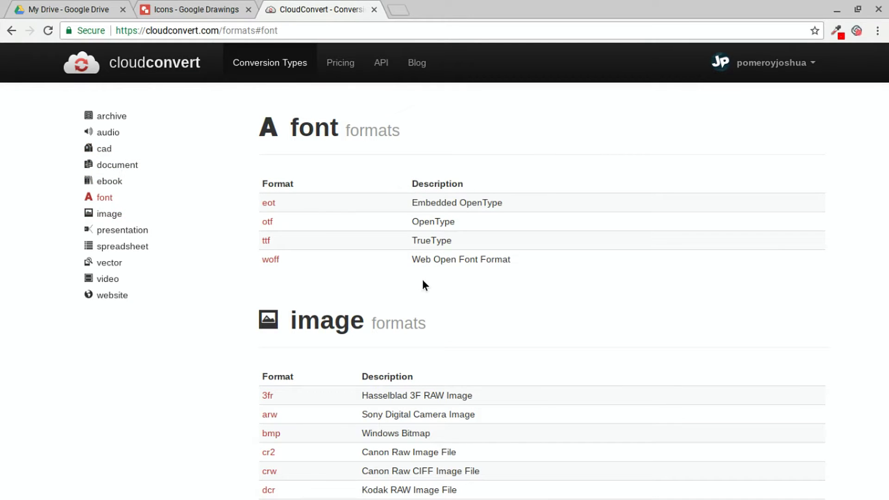
pyautogui.click(106, 214)
# Step: Review the image, presentation and spreadsheet format lists
pyautogui.scroll(-7, 550, 254)
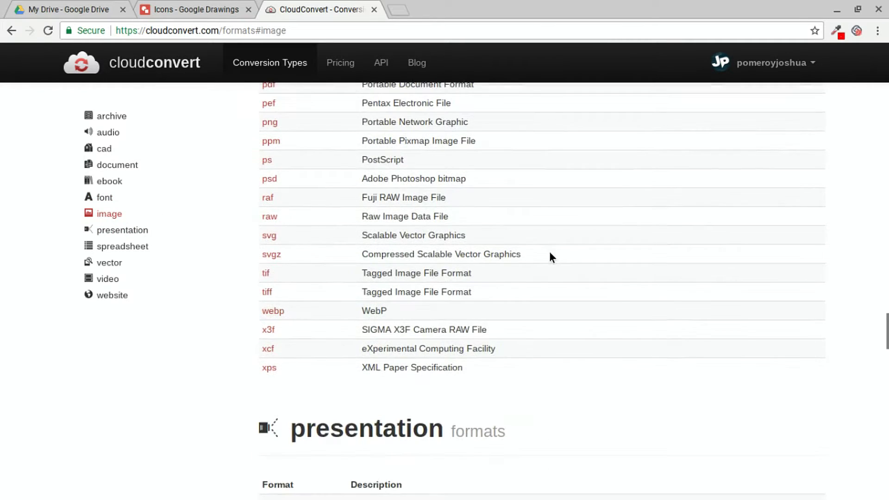
pyautogui.scroll(9, 550, 254)
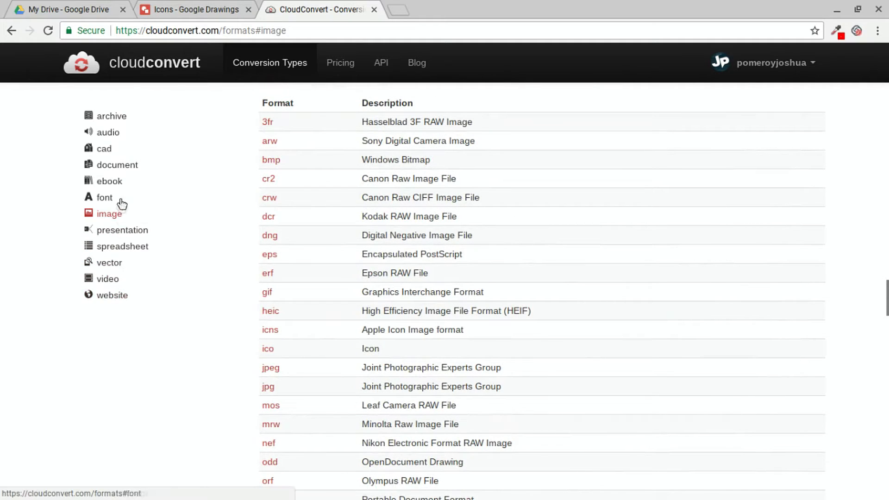
pyautogui.click(132, 230)
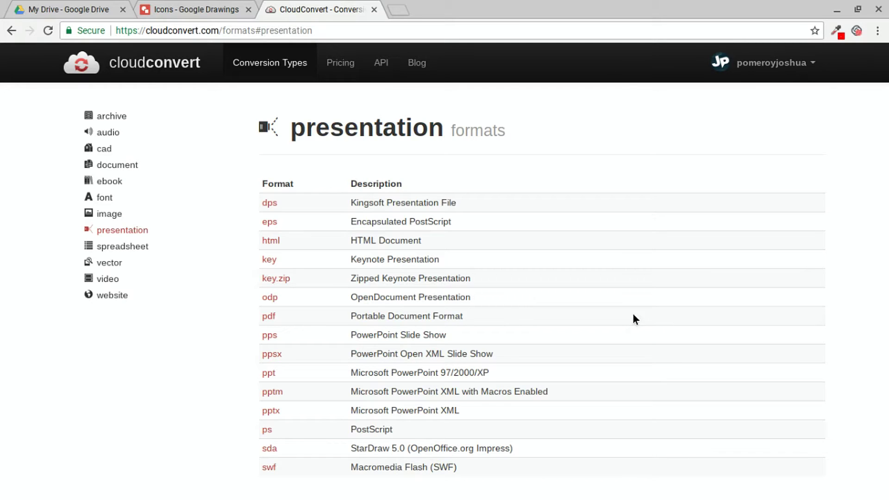
pyautogui.click(129, 246)
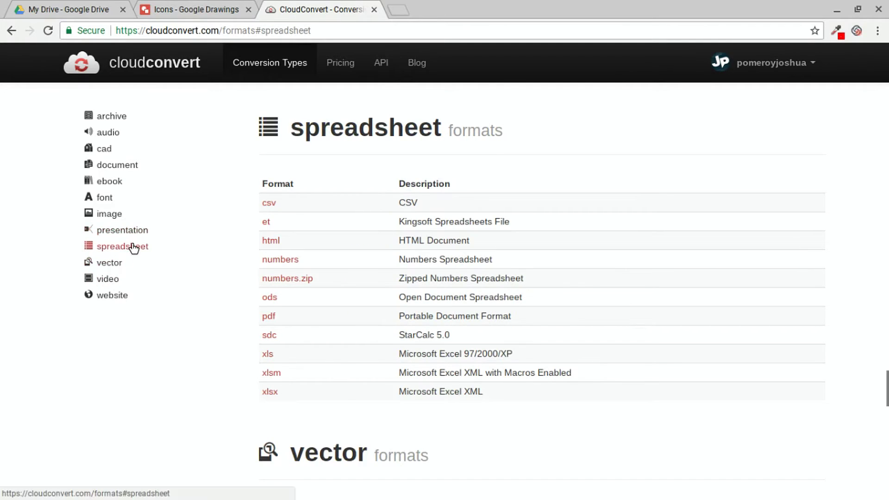
# Step: Review the vector and video formats, then go to the Pricing page
pyautogui.click(109, 262)
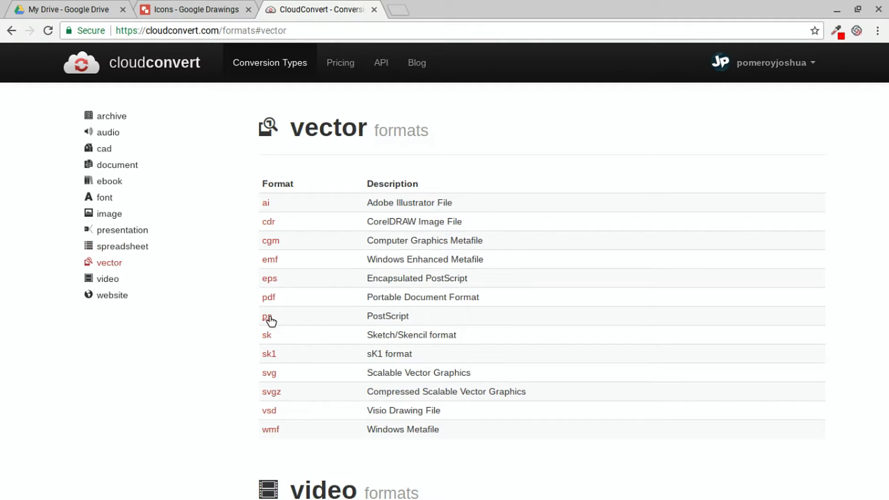
pyautogui.click(131, 279)
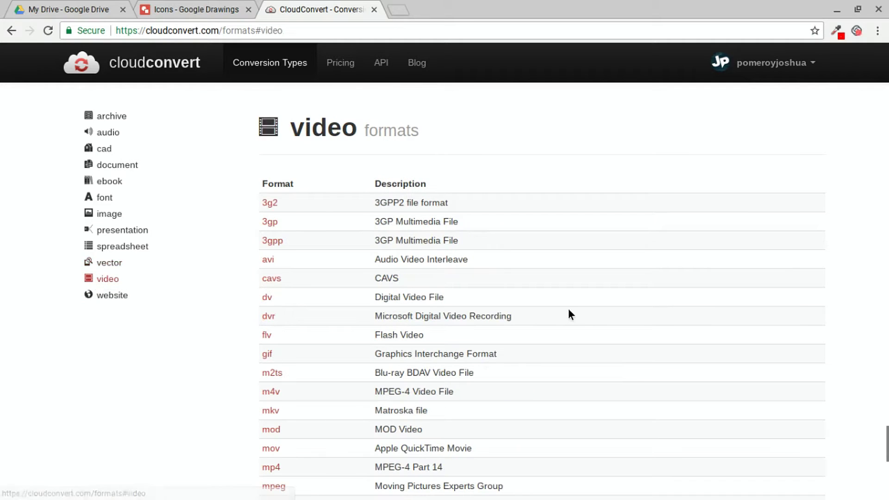
pyautogui.scroll(-6, 568, 308)
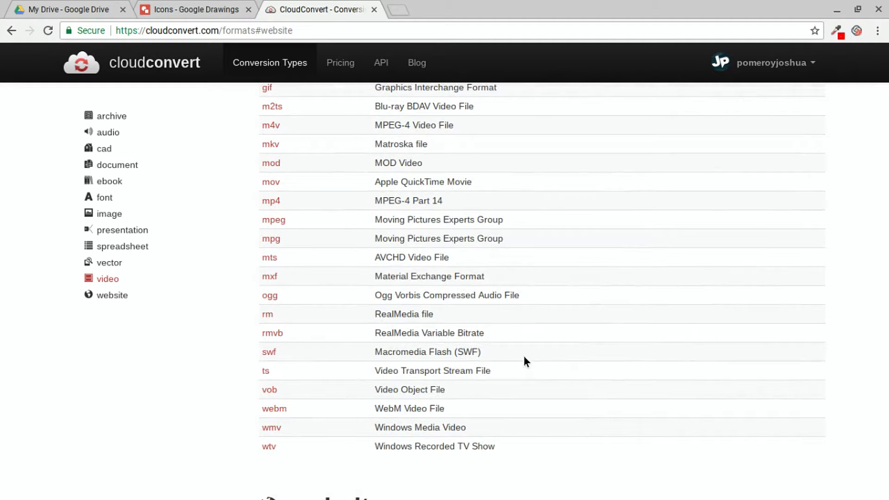
pyautogui.click(339, 64)
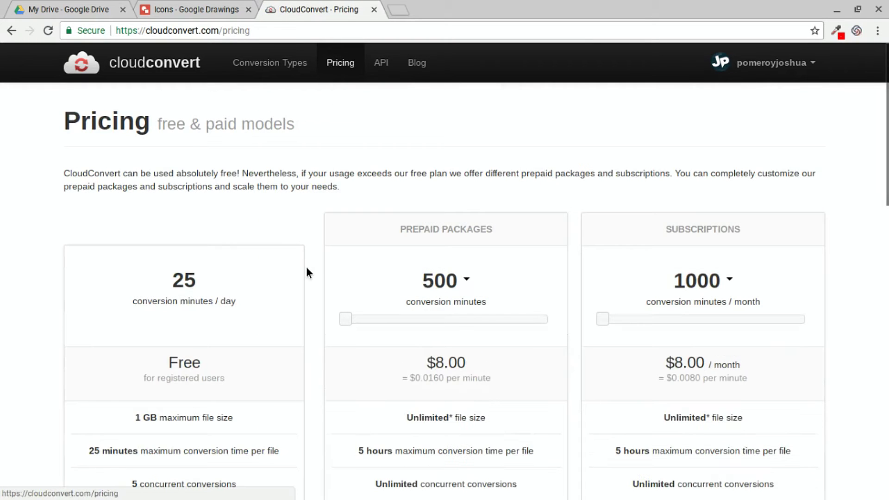
# Step: Compare the Free, Prepaid Packages and Subscriptions plans, then return to the home page
pyautogui.scroll(-1, 307, 269)
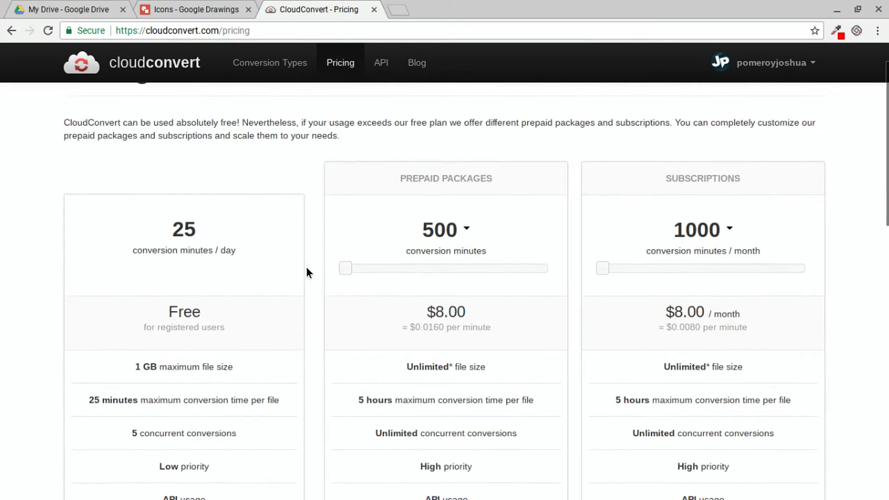
pyautogui.scroll(-1, 307, 269)
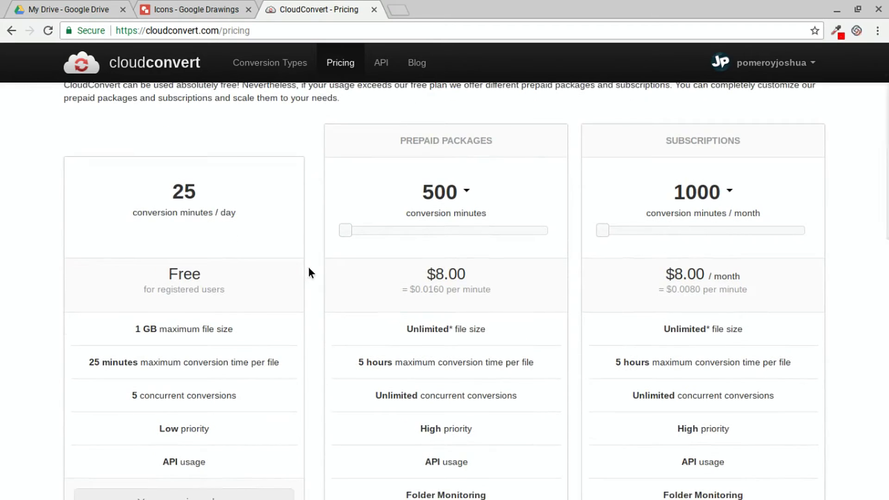
pyautogui.scroll(-1, 309, 268)
pyautogui.scroll(1, 309, 269)
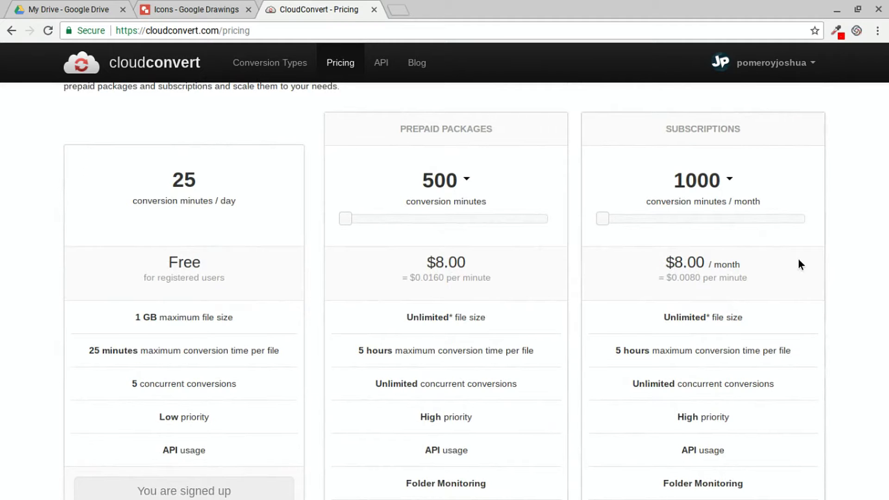
pyautogui.scroll(-4, 798, 258)
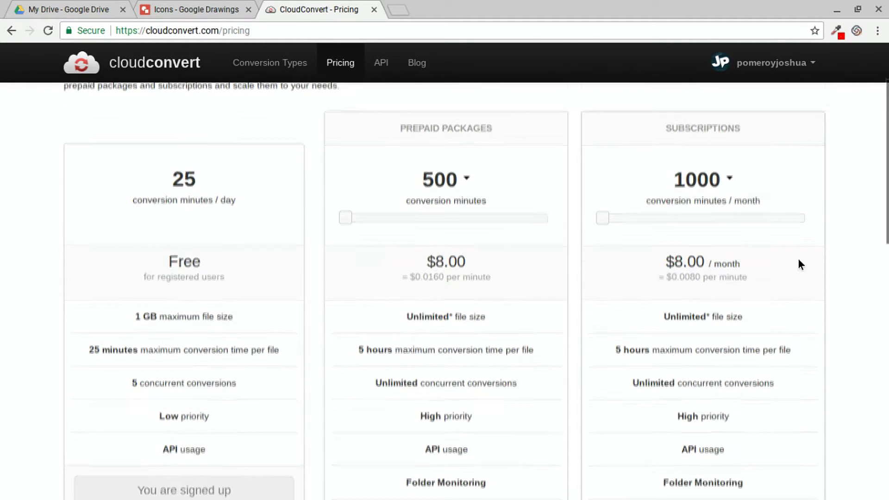
pyautogui.scroll(5, 799, 259)
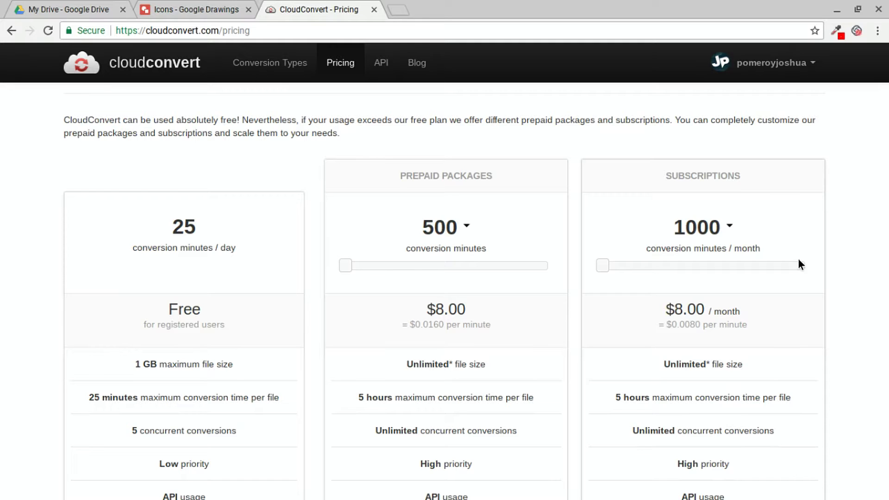
pyautogui.click(161, 63)
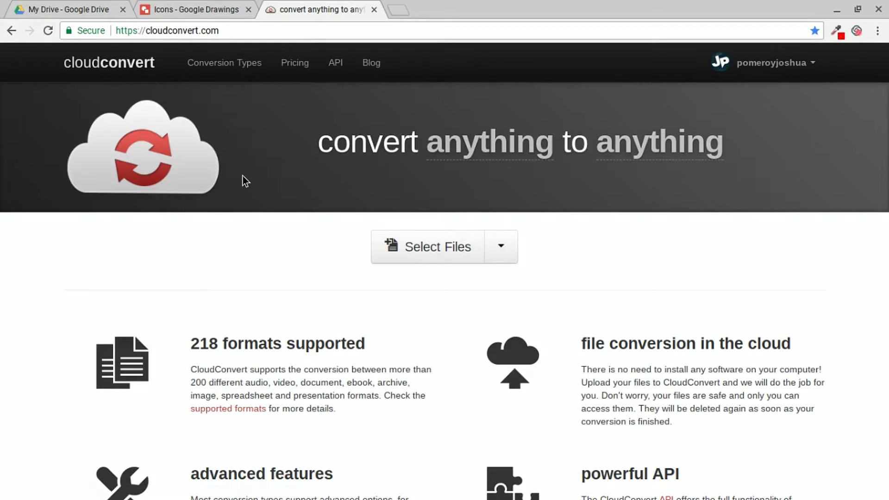
# Step: Glance at the account menu without changes, then switch to the My Drive tab
pyautogui.click(812, 63)
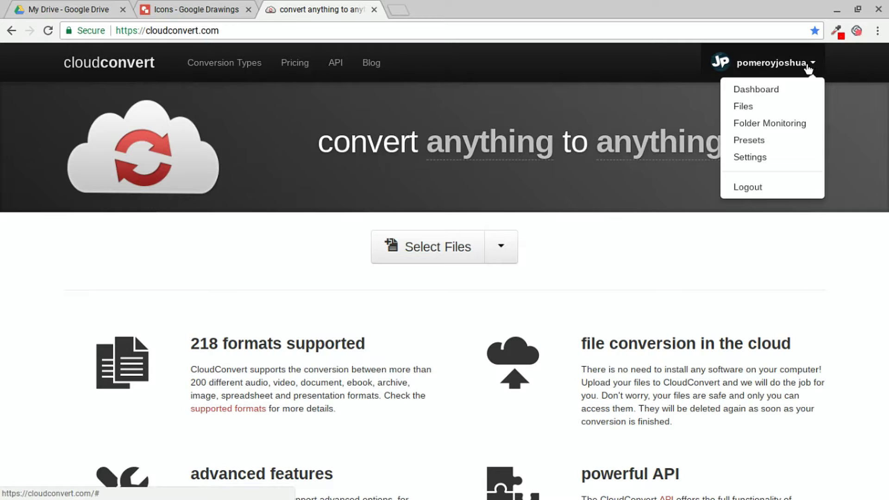
pyautogui.click(809, 68)
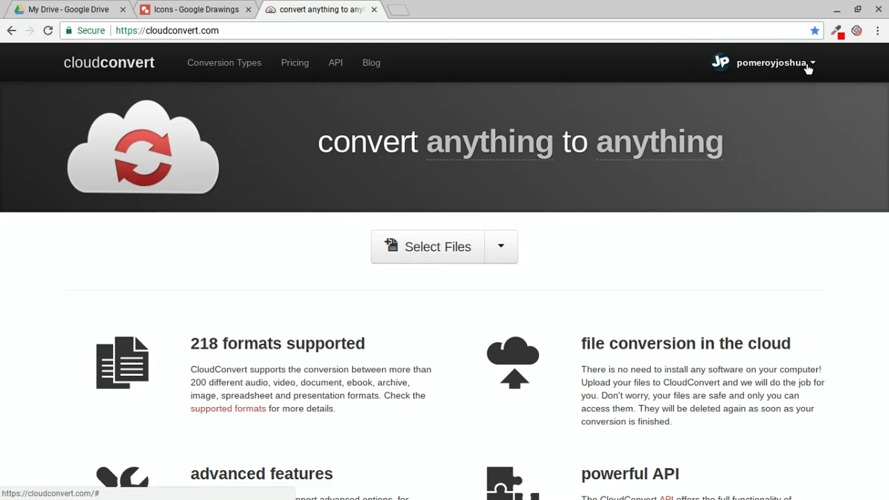
pyautogui.click(75, 10)
# Step: Open the Icons file from My Drive with CloudConvert
pyautogui.rightClick(241, 364)
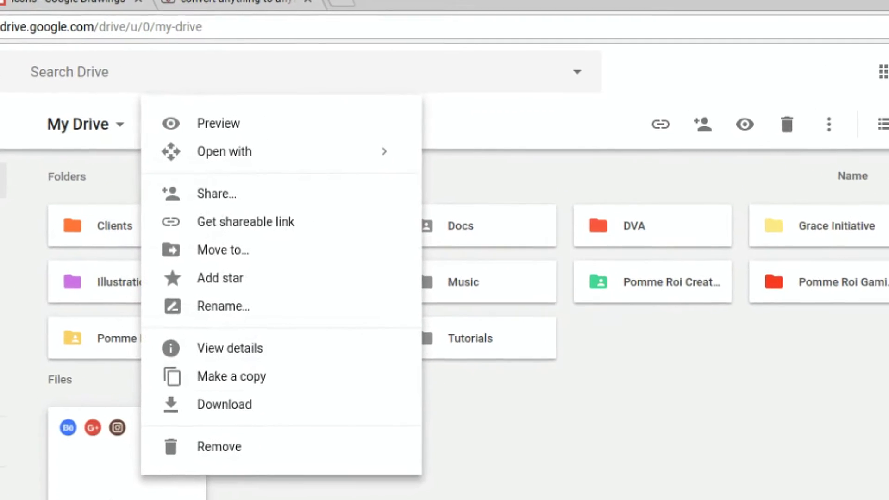
pyautogui.moveTo(332, 143)
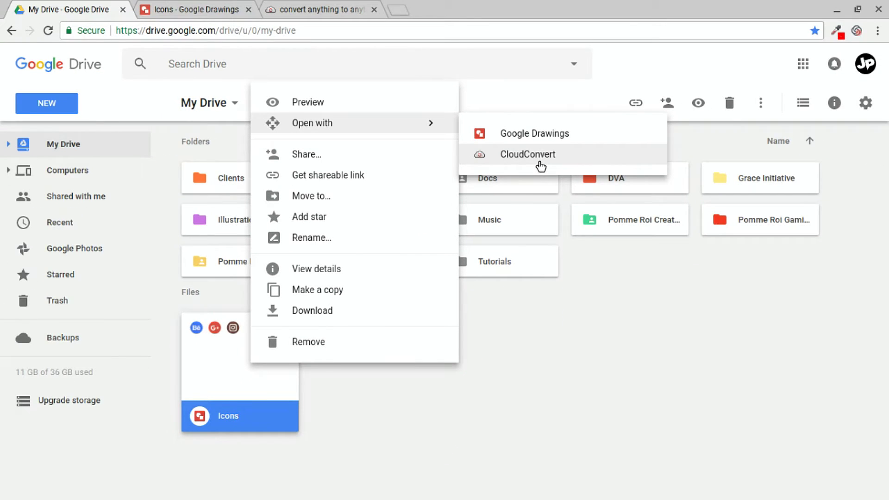
pyautogui.click(540, 161)
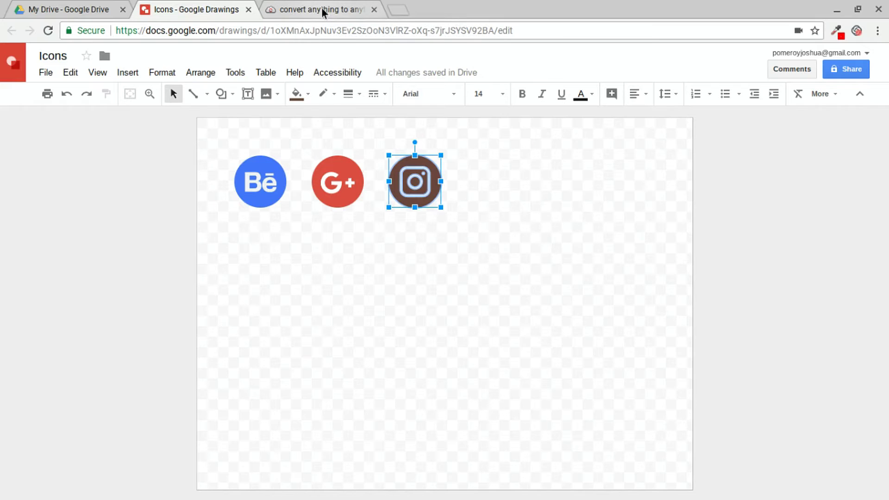
# Step: Return to the Icons drawing and select then deselect the Instagram and G+ icons
pyautogui.click(320, 10)
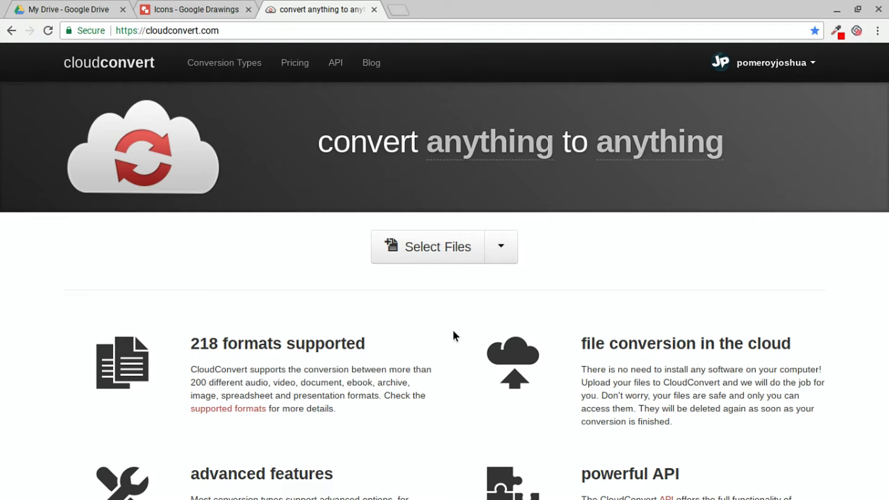
pyautogui.click(195, 10)
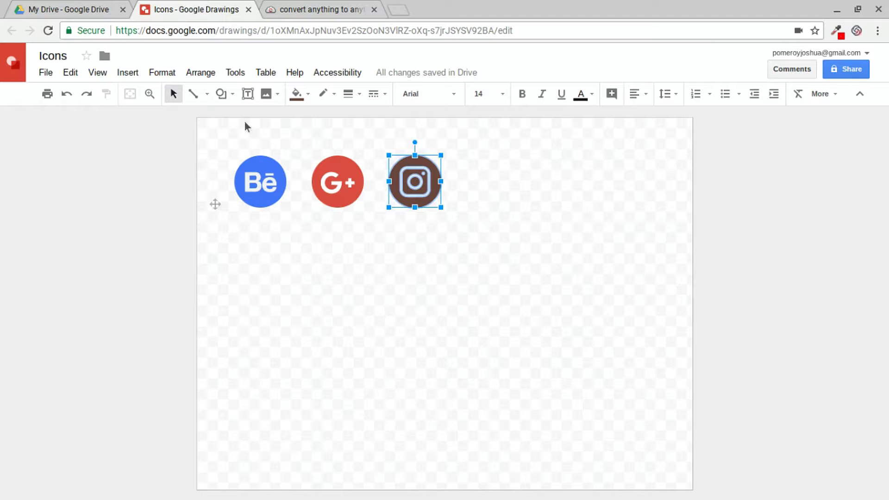
pyautogui.click(179, 197)
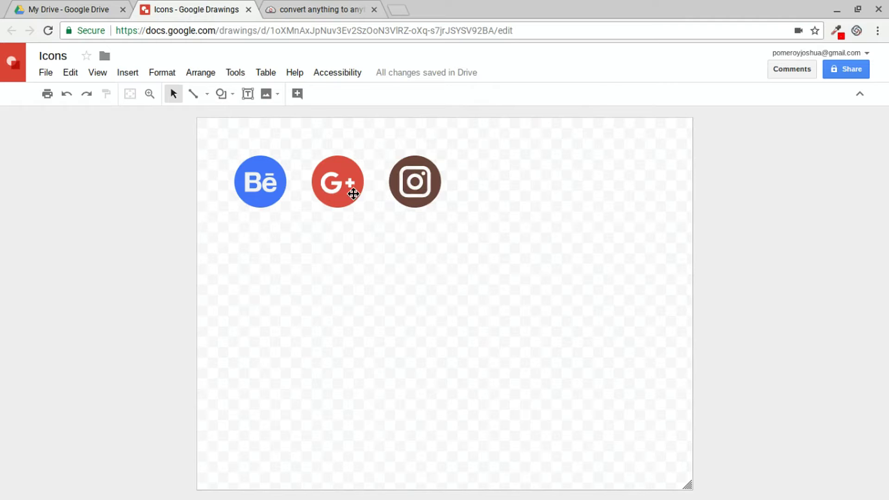
pyautogui.click(353, 194)
pyautogui.click(396, 218)
# Step: Close the Shapes list without adding a shape, then start a CloudConvert file upload
pyautogui.click(225, 95)
pyautogui.moveTo(270, 117)
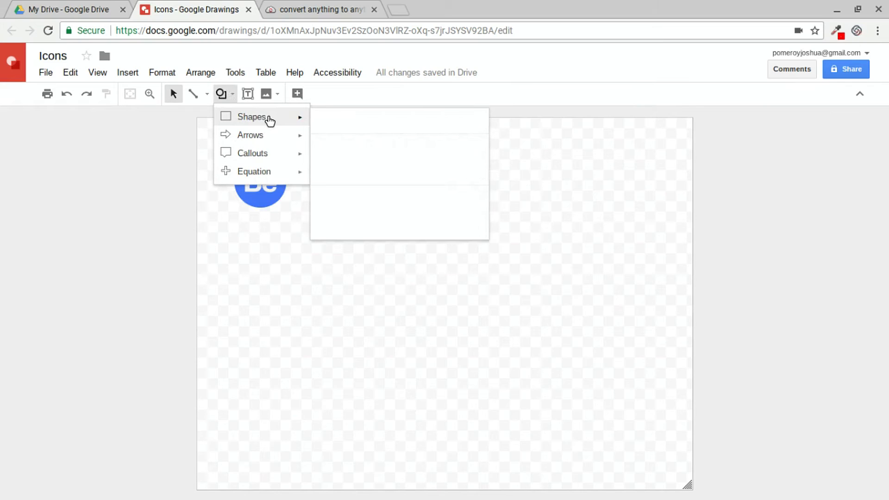
pyautogui.click(175, 228)
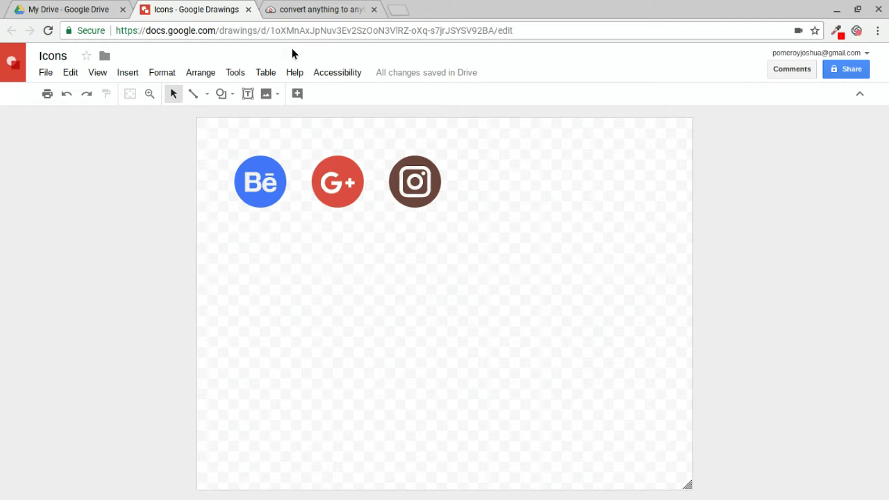
pyautogui.click(320, 11)
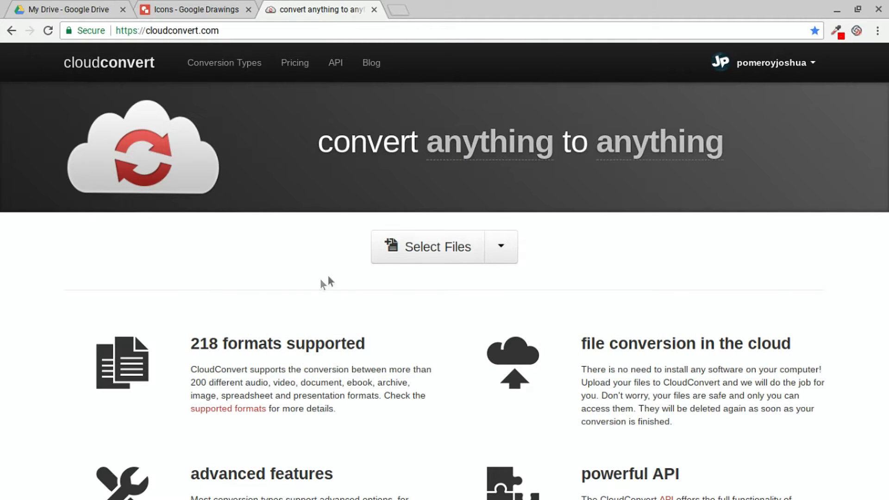
pyautogui.click(428, 247)
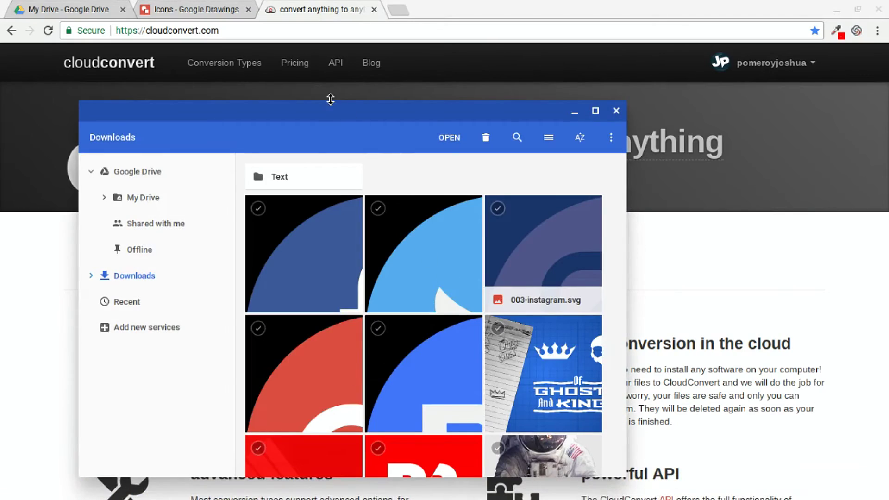
# Step: Reposition the Downloads picker and open 004-twitter.svg in its own browser tab
pyautogui.moveTo(330, 99); pyautogui.dragTo(415, 232)
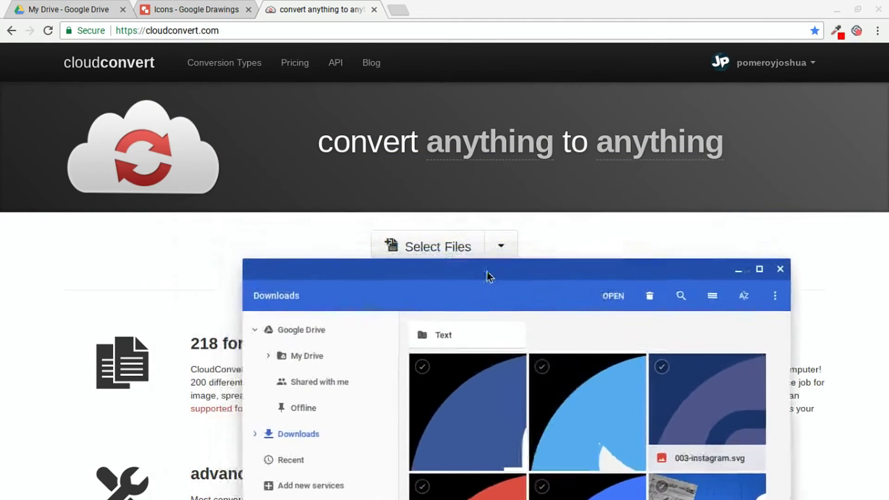
pyautogui.moveTo(488, 276); pyautogui.dragTo(599, 299)
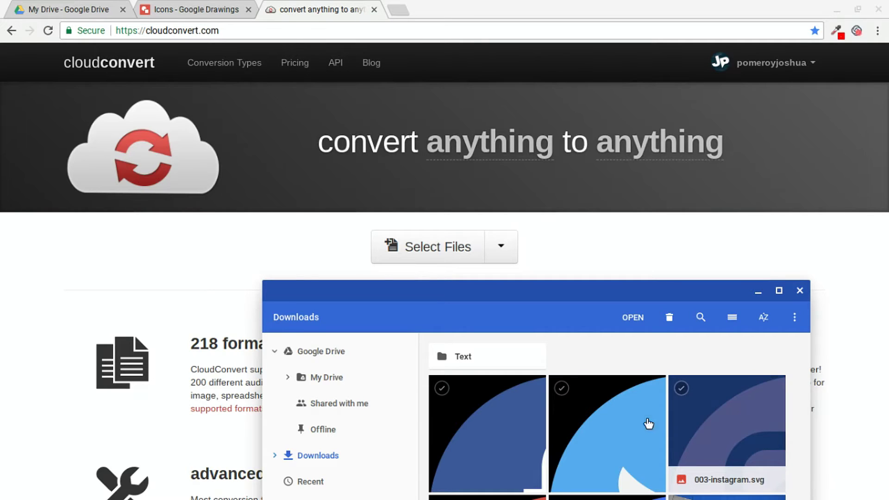
pyautogui.moveTo(639, 417); pyautogui.dragTo(510, 6)
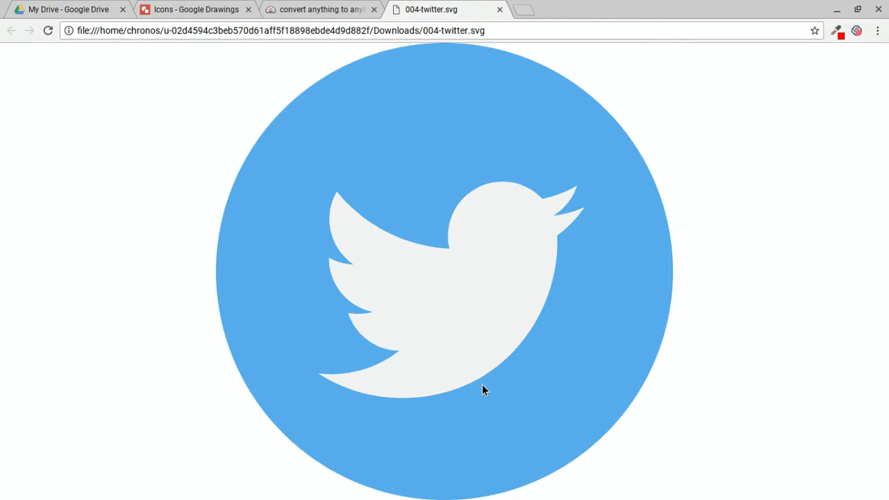
# Step: Upload 004-twitter.svg from the Downloads folder to CloudConvert by dragging it in
pyautogui.click(314, 8)
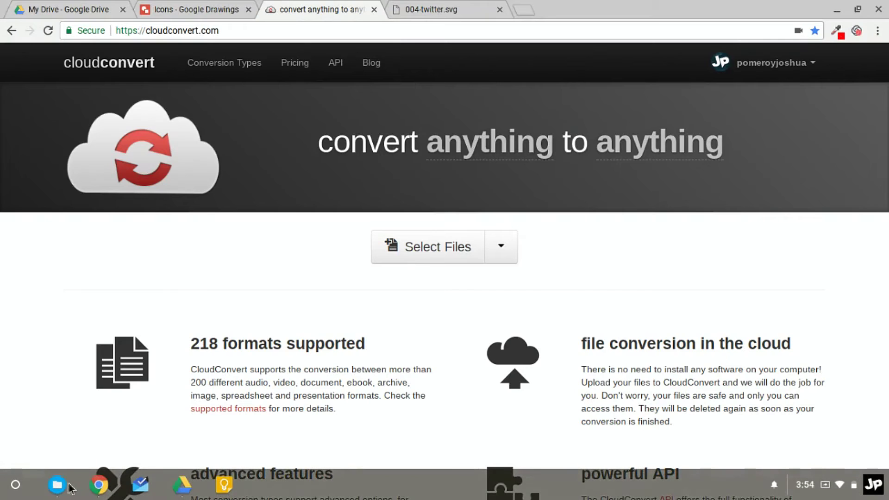
pyautogui.click(74, 488)
pyautogui.moveTo(623, 301); pyautogui.dragTo(719, 341)
pyautogui.moveTo(713, 442); pyautogui.dragTo(424, 246)
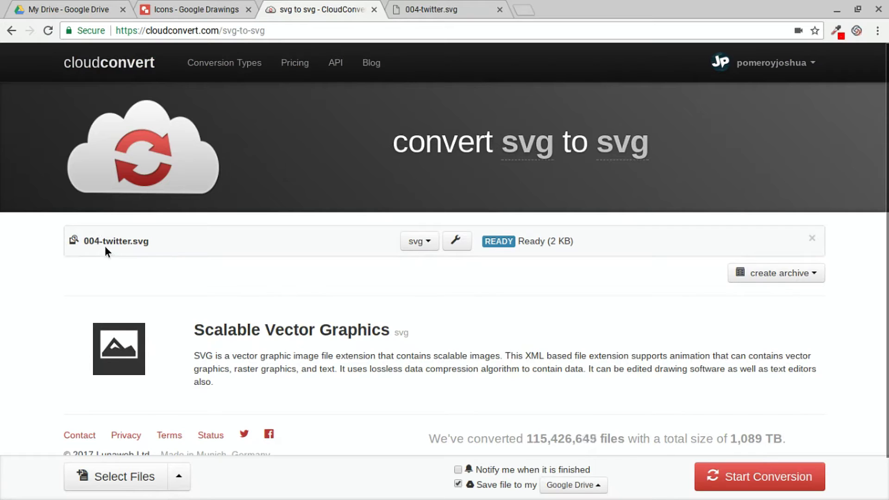
# Step: Convert 004-twitter.svg to vector wmf, saving the output to Google Drive
pyautogui.click(424, 249)
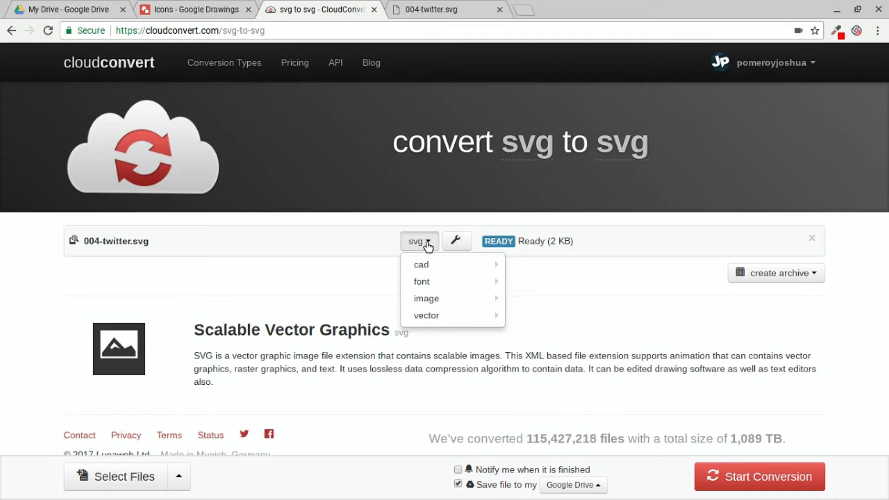
pyautogui.moveTo(430, 315)
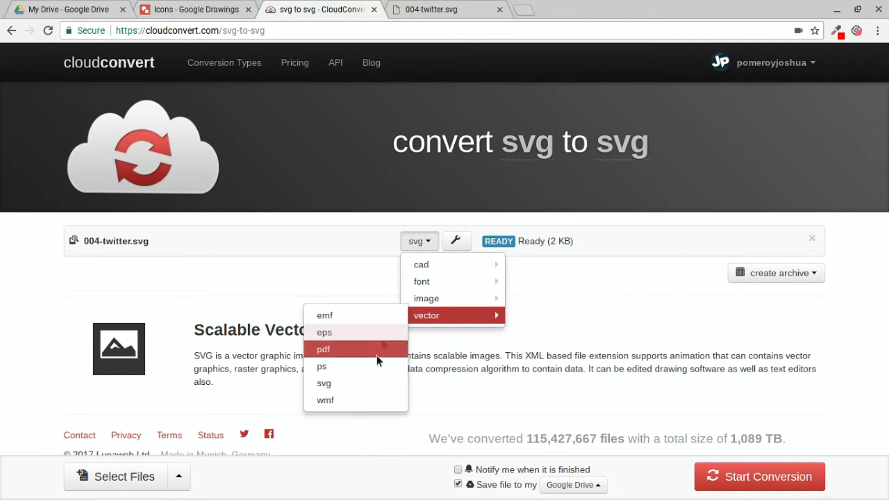
pyautogui.click(357, 399)
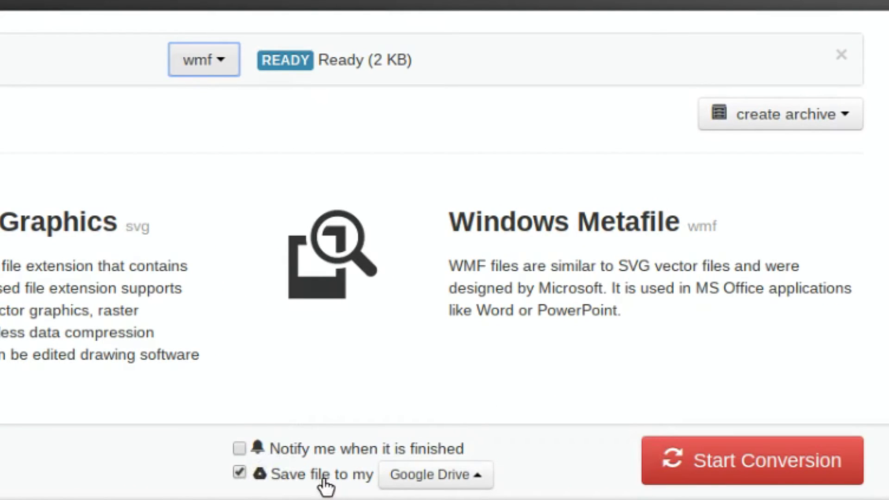
pyautogui.click(481, 486)
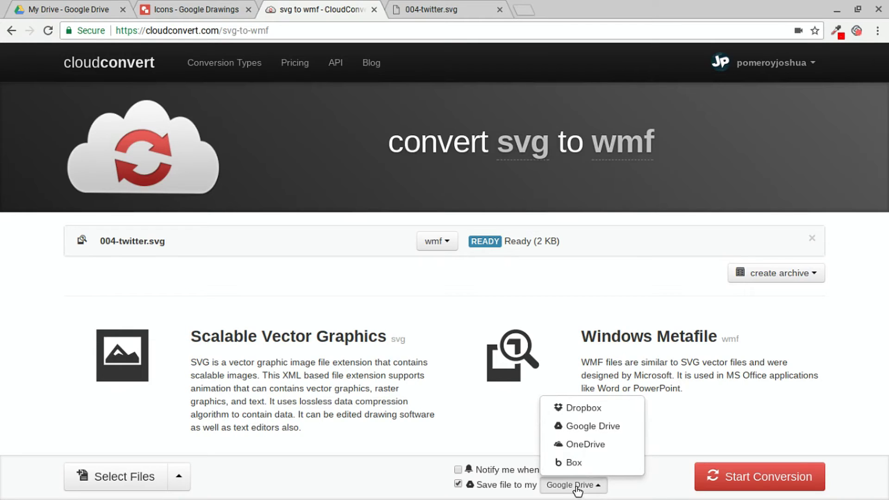
pyautogui.click(441, 480)
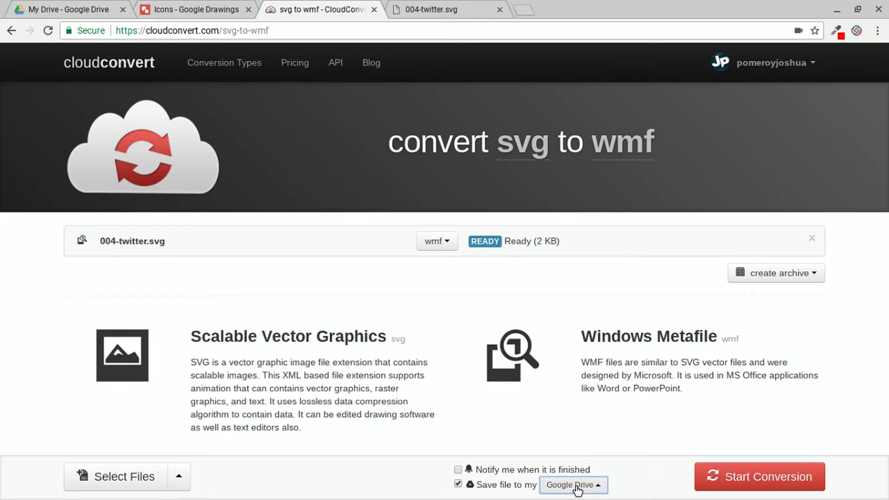
pyautogui.click(760, 482)
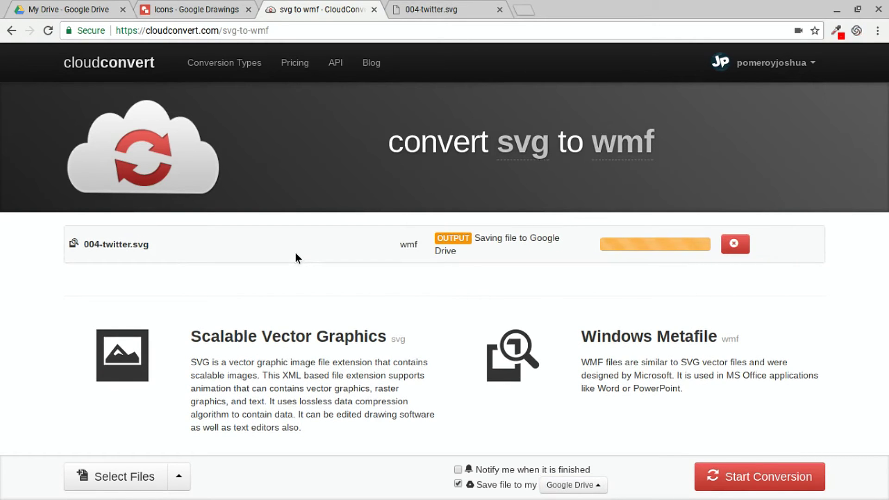
# Step: Open 004-twitter.wmf from My Drive in Google Drawings
pyautogui.click(70, 12)
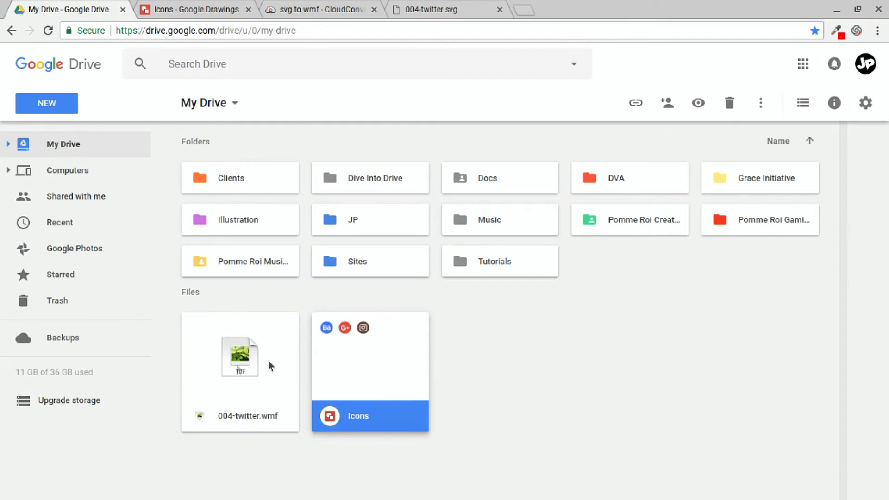
pyautogui.click(230, 408)
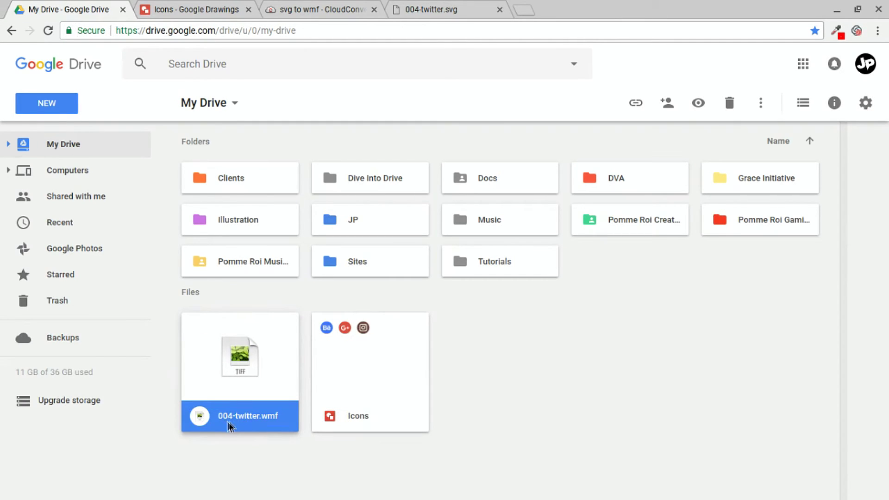
pyautogui.rightClick(240, 345)
pyautogui.moveTo(421, 109)
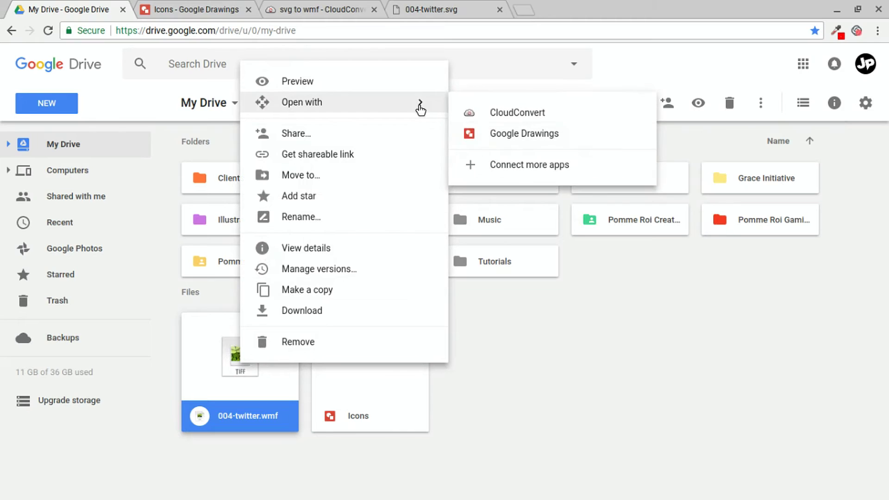
pyautogui.click(529, 135)
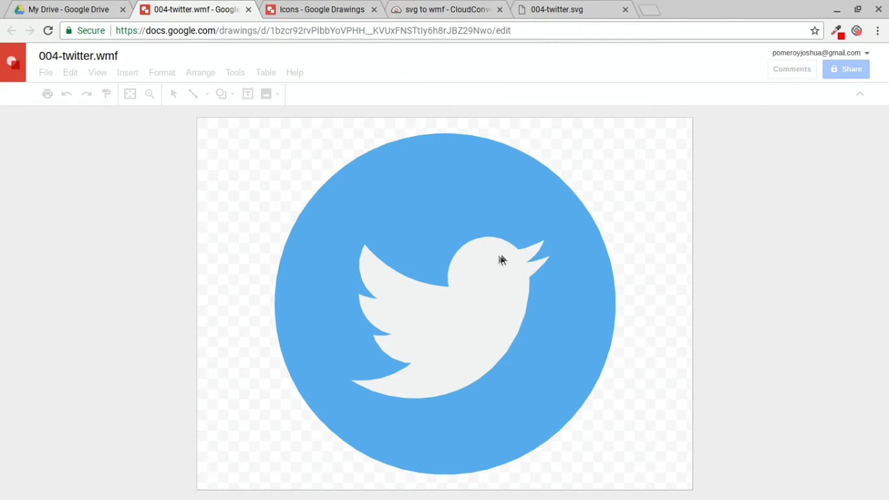
# Step: Try moving the bird and recolouring the circle dark blue, undo both, then select the Twitter image
pyautogui.click(504, 257)
pyautogui.click(494, 311)
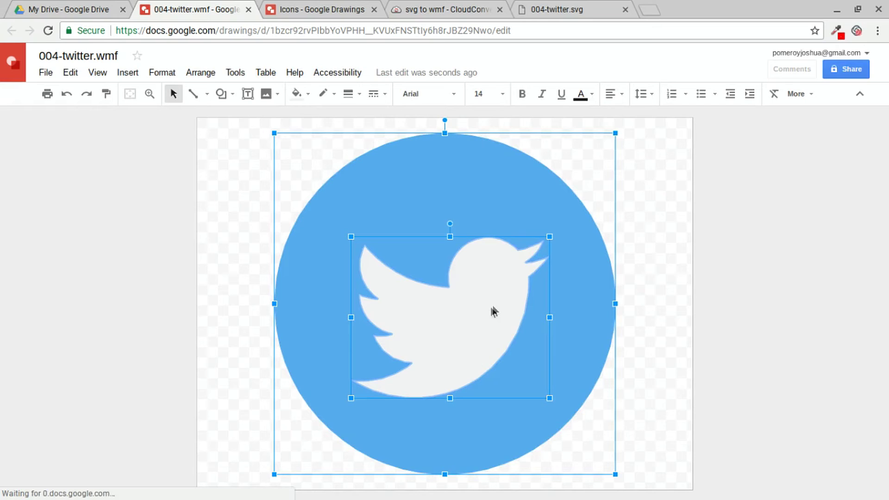
pyautogui.moveTo(499, 310); pyautogui.dragTo(430, 295)
pyautogui.hotkey('ctrl', 'z')
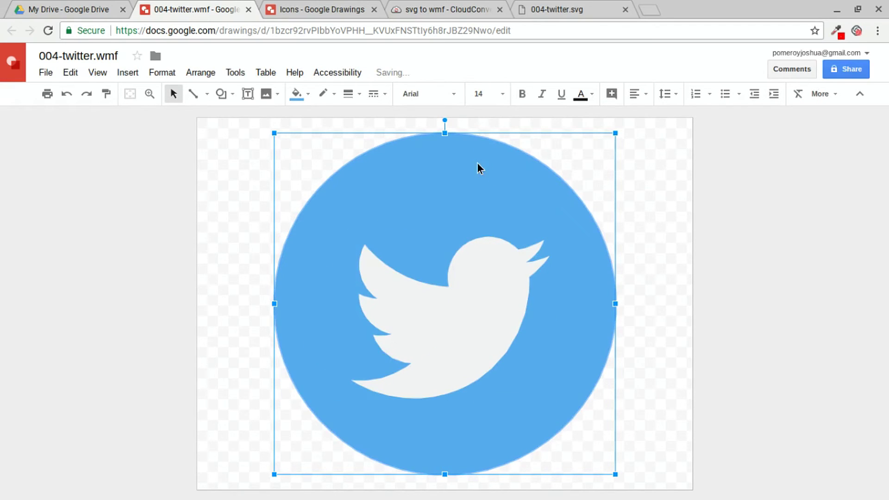
pyautogui.click(303, 97)
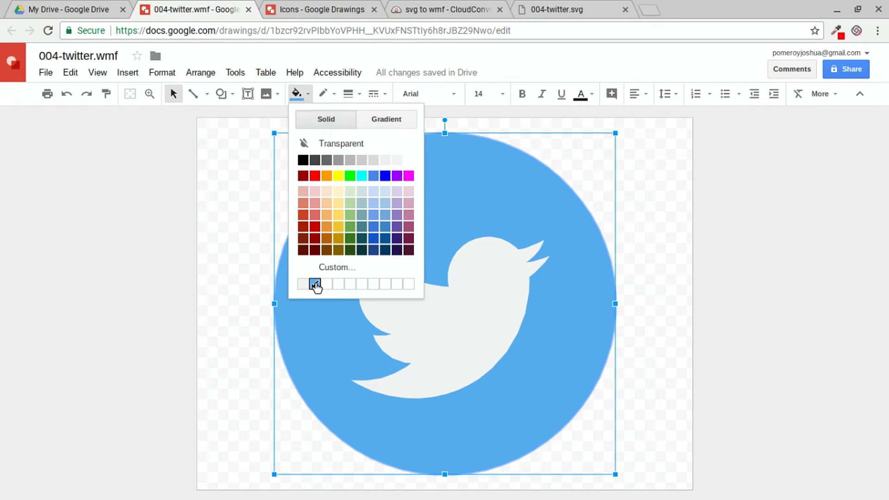
pyautogui.click(385, 250)
pyautogui.hotkey('ctrl', 'z')
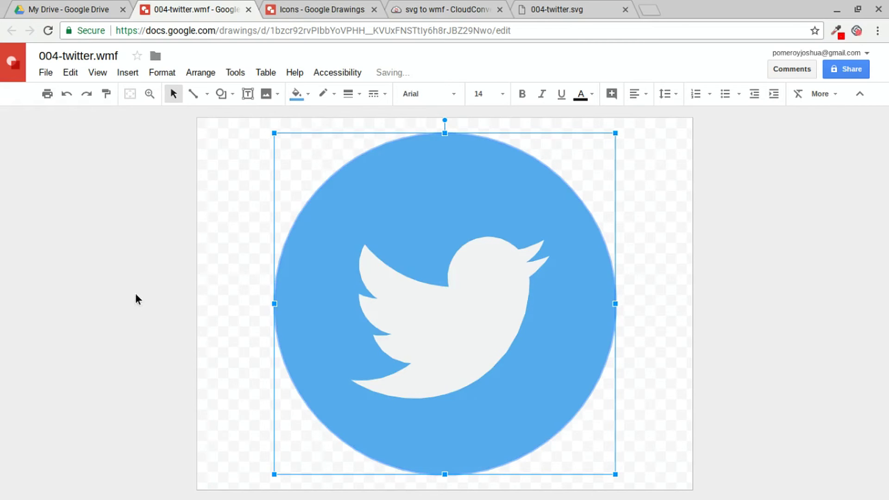
pyautogui.click(155, 296)
pyautogui.click(490, 230)
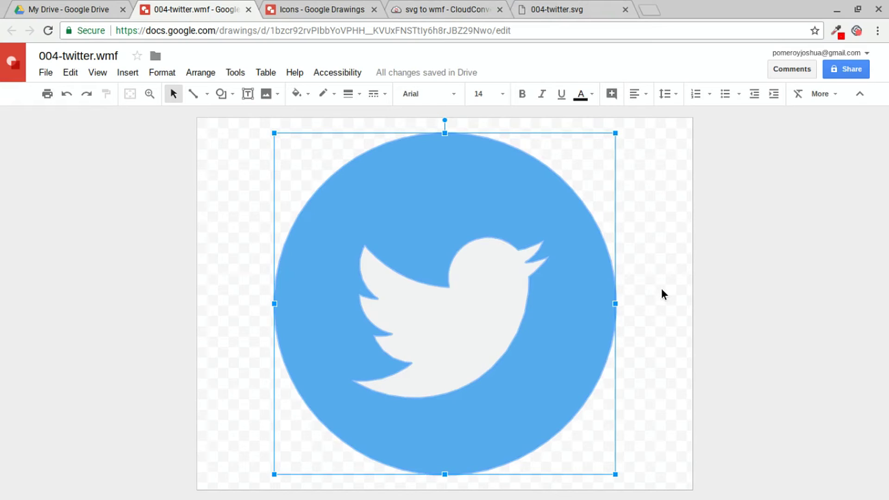
# Step: Paste the Twitter image into the Icons drawing and shrink it to icon size after Instagram
pyautogui.click(318, 11)
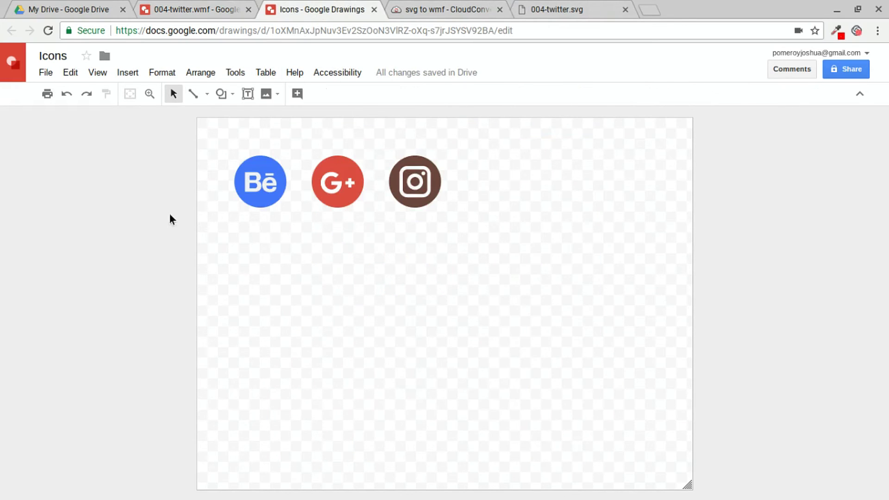
pyautogui.hotkey('ctrl', 'v')
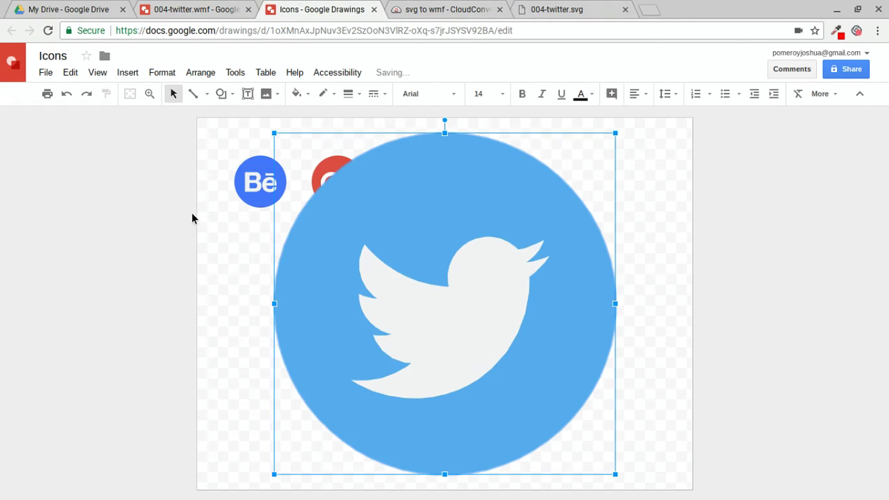
pyautogui.moveTo(274, 473); pyautogui.dragTo(500, 192)
pyautogui.press('Escape')
# Step: Clear the finished Twitter job and add 005-facebook.svg from Files to CloudConvert
pyautogui.click(452, 8)
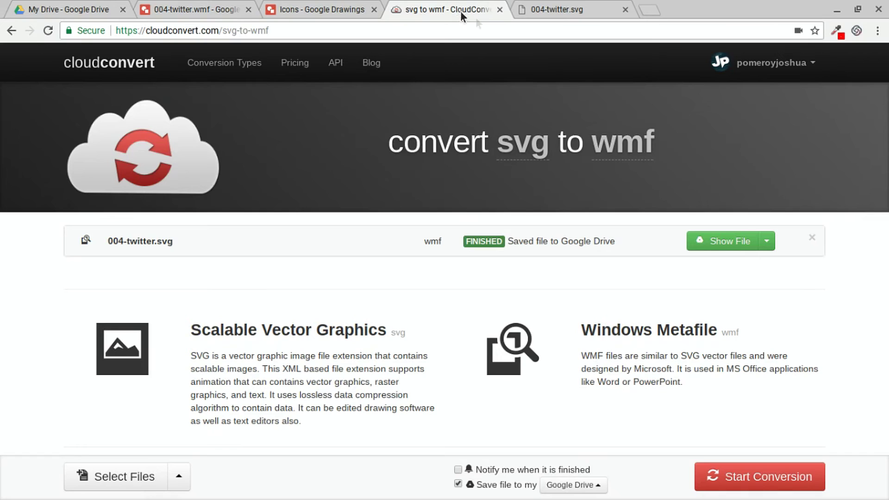
pyautogui.click(813, 235)
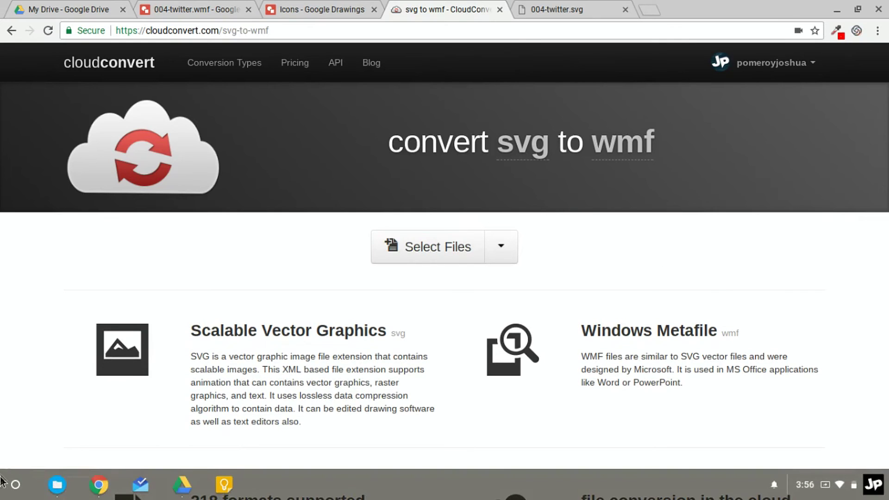
pyautogui.click(40, 487)
pyautogui.moveTo(665, 332); pyautogui.dragTo(655, 185)
pyautogui.moveTo(594, 319); pyautogui.dragTo(245, 278)
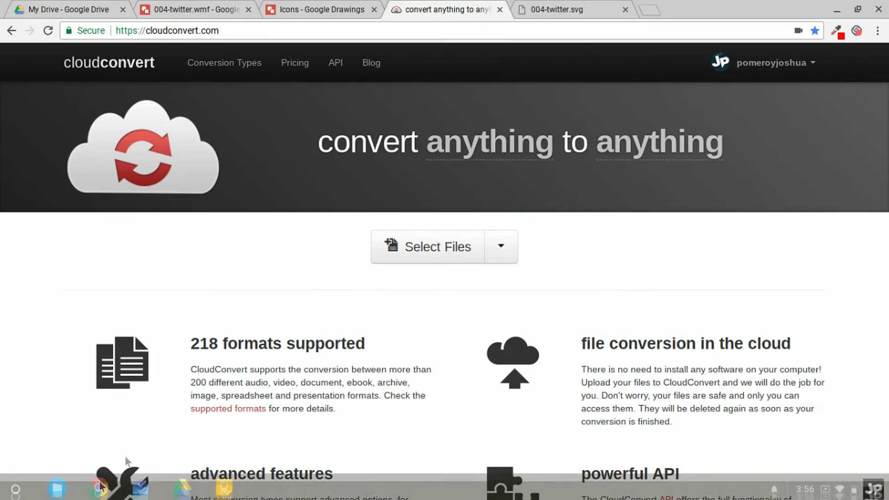
# Step: Set the output format to vector > wmf and start converting 005-facebook.svg
pyautogui.click(419, 241)
pyautogui.moveTo(437, 314)
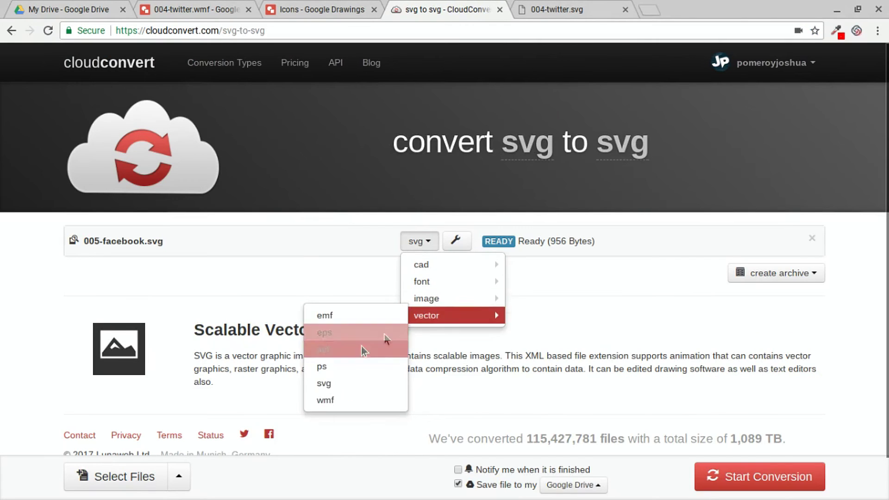
pyautogui.click(341, 402)
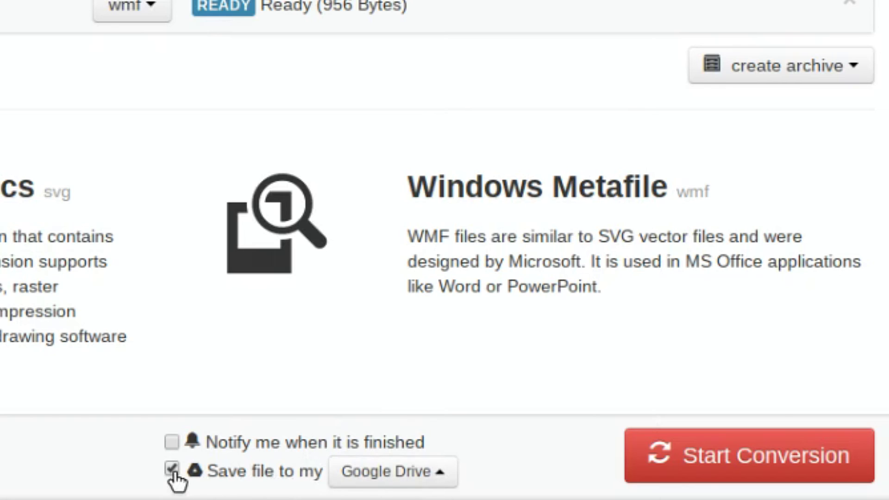
pyautogui.click(751, 468)
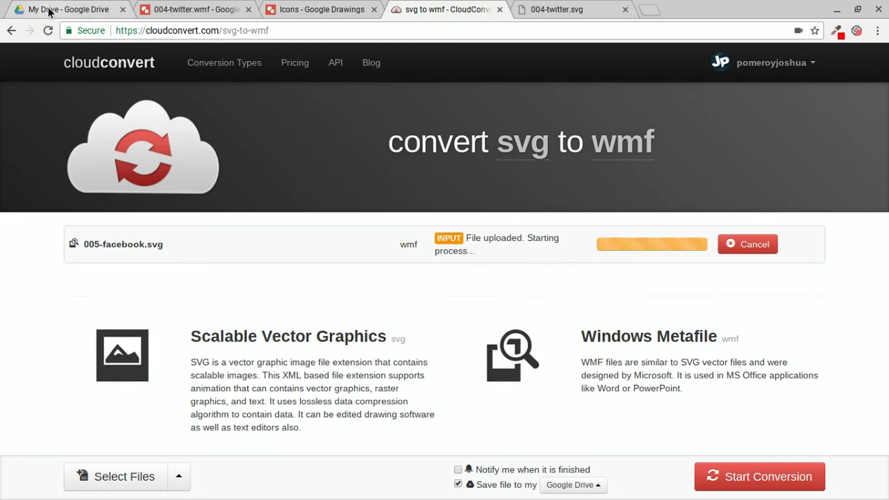
pyautogui.click(48, 7)
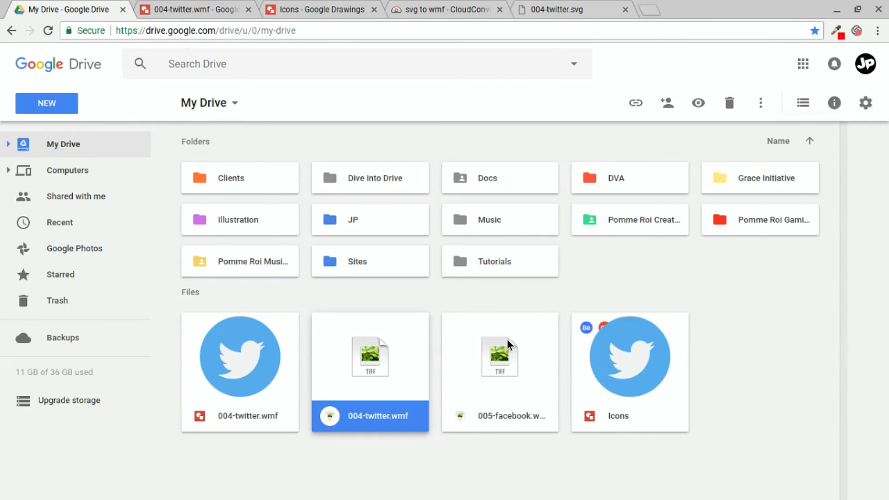
# Step: Trash both 004-twitter.wmf files and open 005-facebook.wmf with Google Drawings
pyautogui.moveTo(349, 452); pyautogui.dragTo(254, 360)
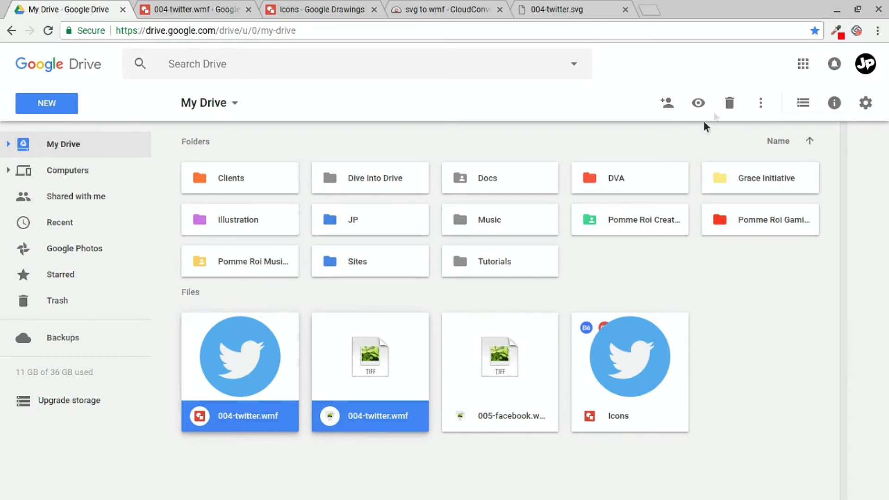
pyautogui.click(730, 103)
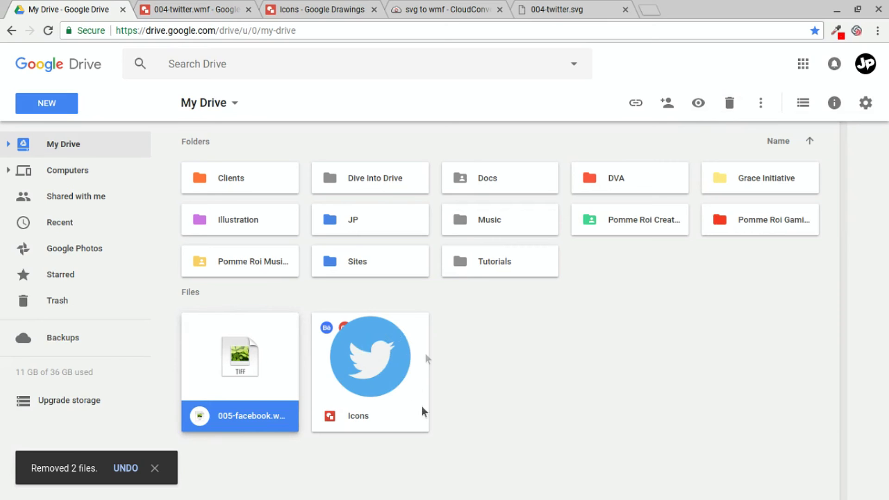
pyautogui.rightClick(237, 365)
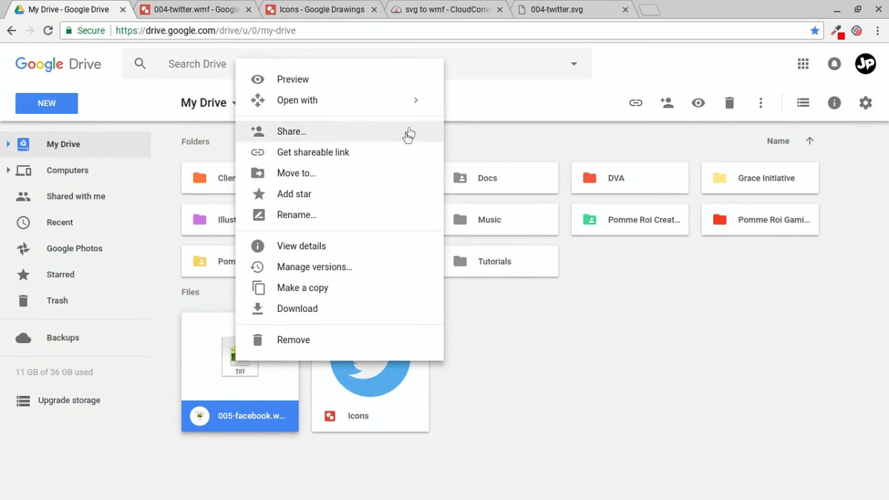
pyautogui.moveTo(408, 109)
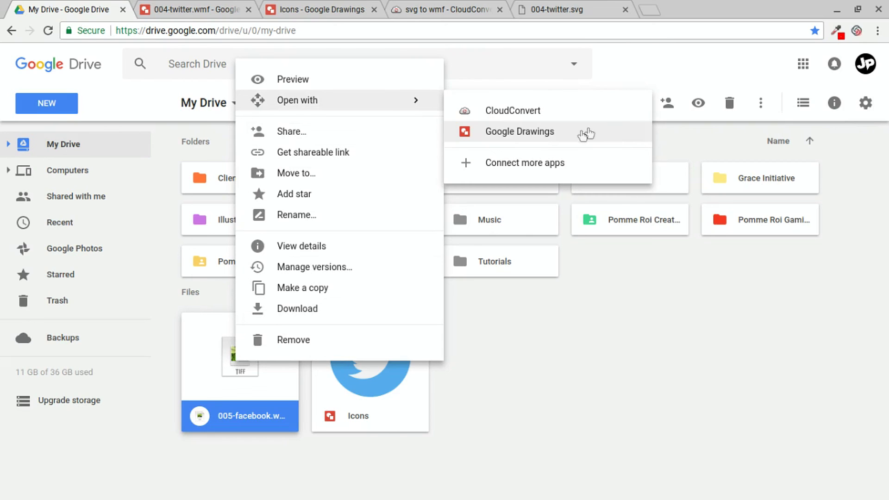
pyautogui.click(544, 134)
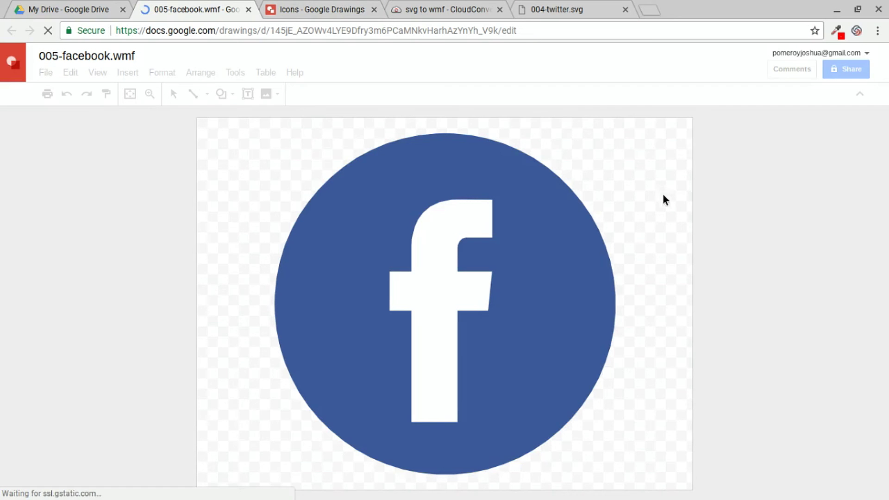
# Step: Paste the Facebook image into the Icons drawing and shrink it beside the Twitter icon
pyautogui.hotkey('ctrl', 'Tab')
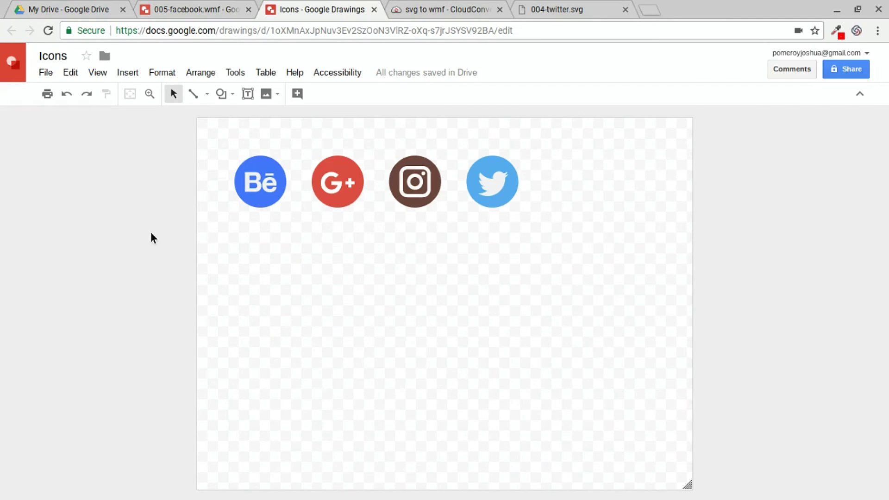
pyautogui.hotkey('ctrl', 'v')
pyautogui.moveTo(616, 133)
pyautogui.mouseDown()
pyautogui.moveTo(536, 219)
pyautogui.moveTo(555, 205)
pyautogui.mouseUp()
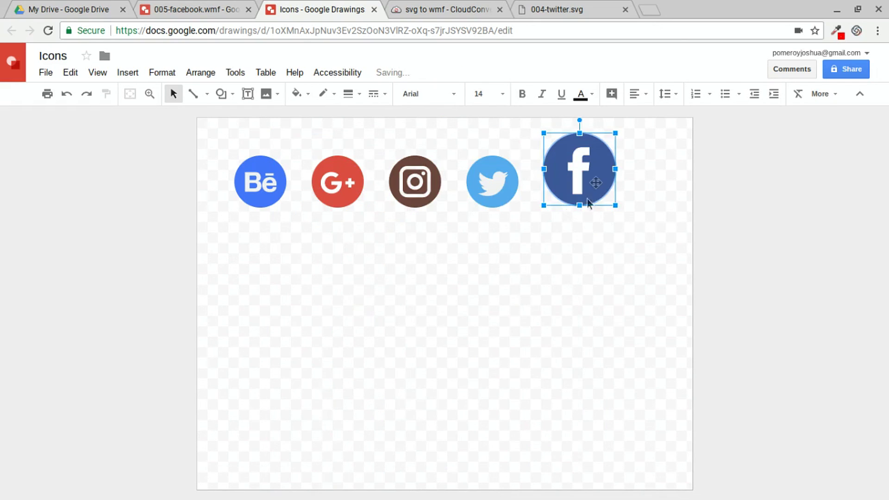
pyautogui.moveTo(615, 133); pyautogui.dragTo(597, 153)
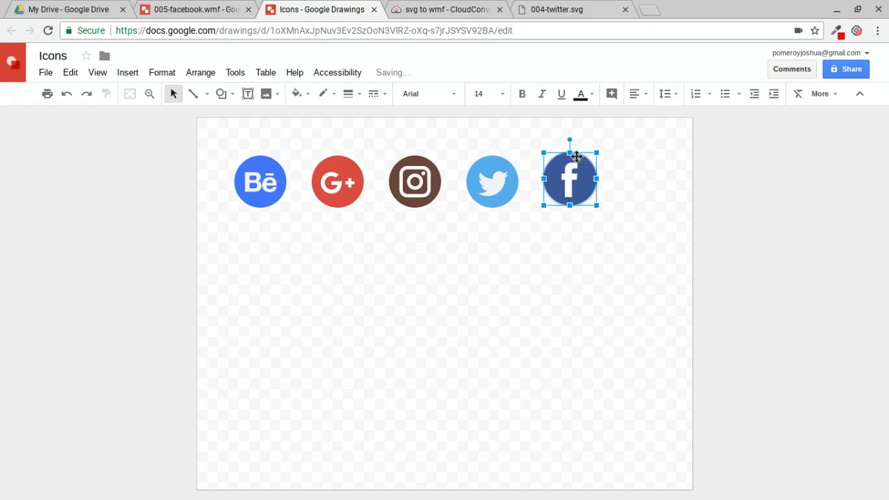
pyautogui.press('Escape')
# Step: Resize the Facebook icon to match Twitter and line it up with the other icons
pyautogui.click(584, 184)
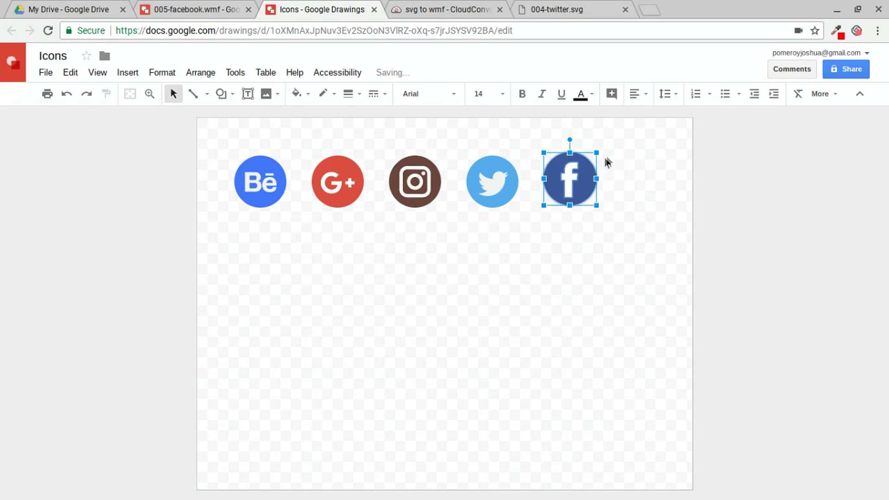
pyautogui.moveTo(597, 153); pyautogui.dragTo(596, 153)
pyautogui.moveTo(586, 191); pyautogui.dragTo(587, 194)
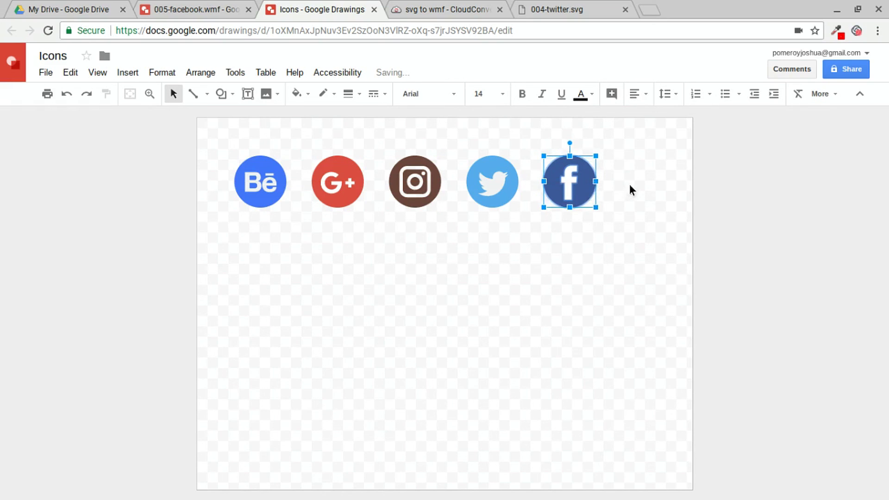
pyautogui.click(631, 188)
pyautogui.click(561, 203)
pyautogui.click(632, 143)
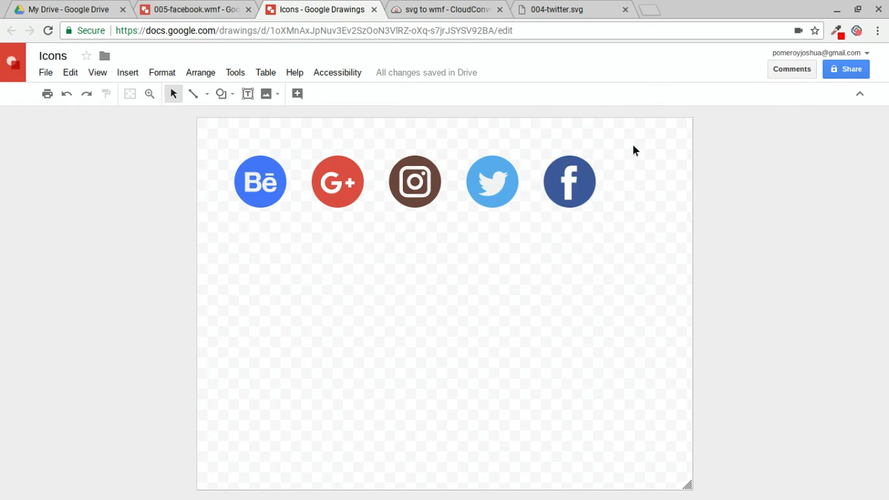
# Step: Select all five icons and move the row to the centre of the page
pyautogui.hotkey('ctrl', 'a')
pyautogui.moveTo(476, 186); pyautogui.dragTo(506, 186)
pyautogui.click(506, 246)
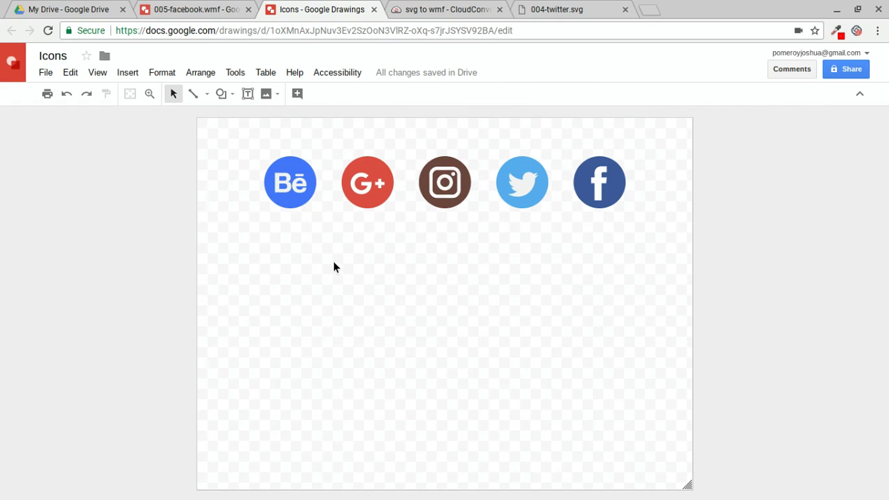
pyautogui.click(430, 7)
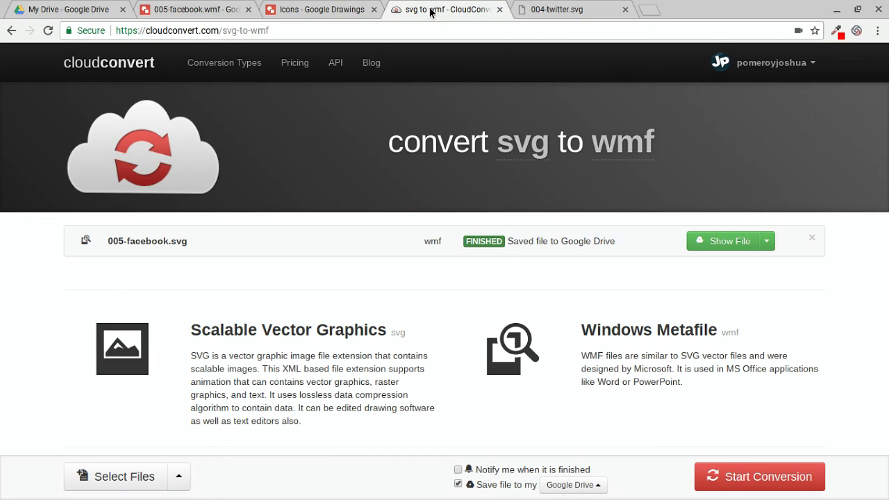
# Step: Check the save destination for the finished 005-facebook conversion, keeping Google Drive
pyautogui.click(602, 489)
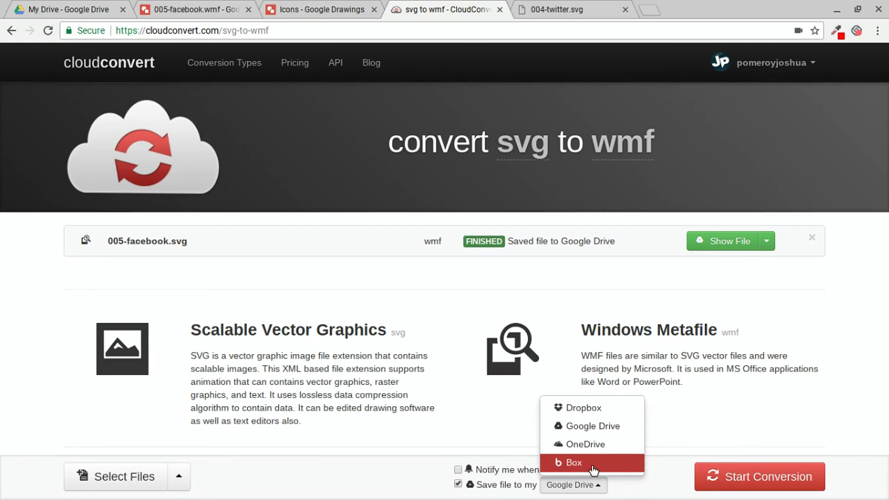
pyautogui.click(393, 468)
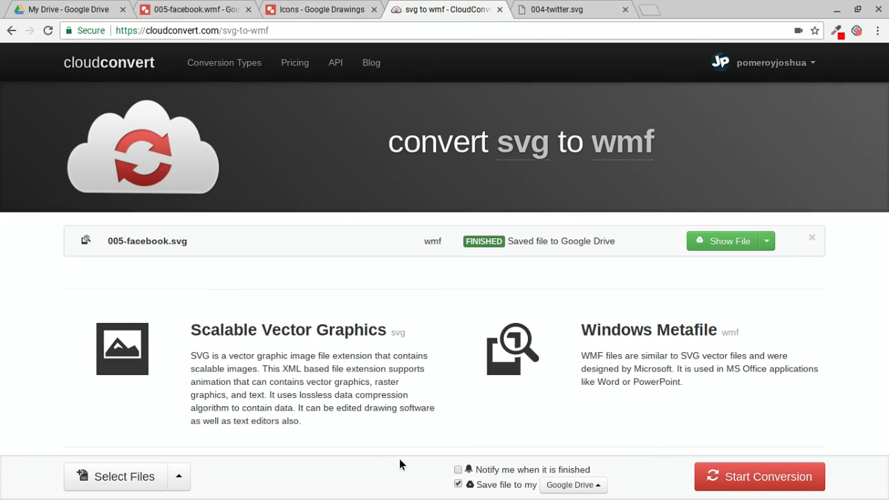